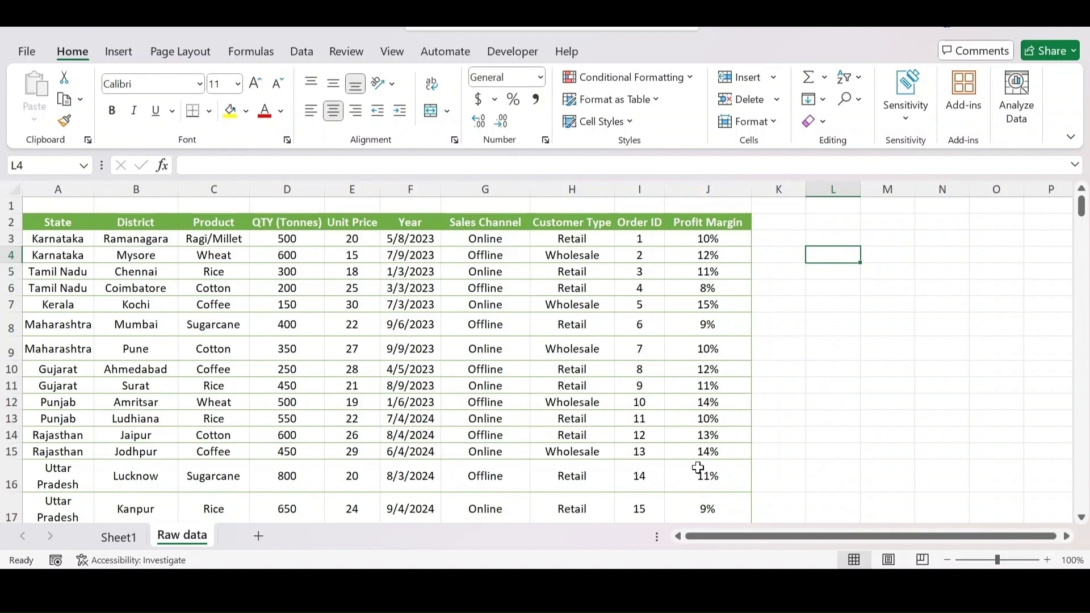
- Create a PivotTable from the raw data table on a new worksheet
{"action": "left_click", "coordinate": [238, 288]}
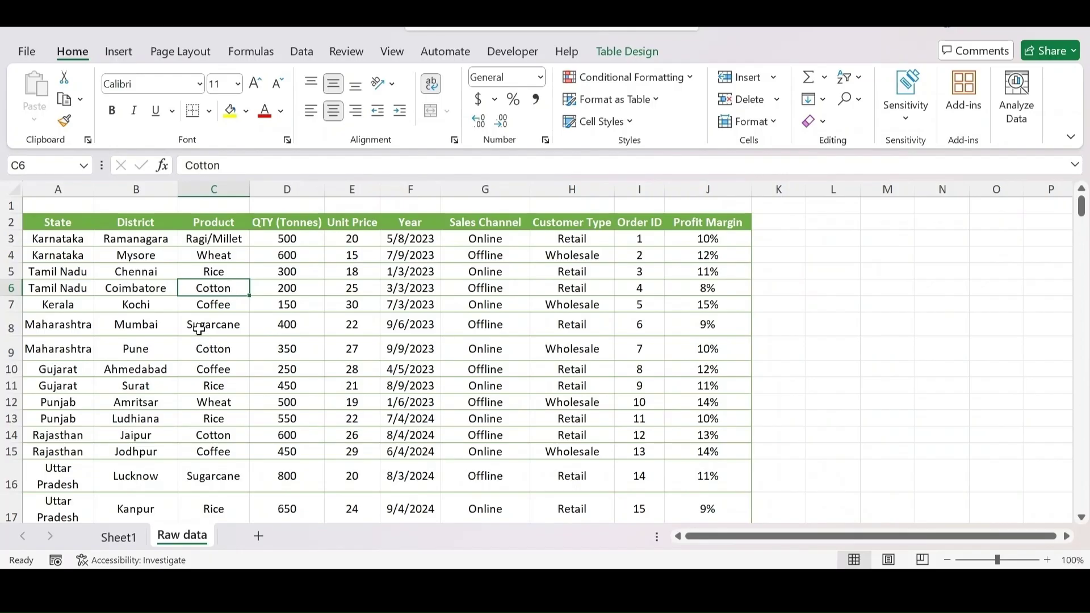
{"action": "left_click", "coordinate": [203, 332]}
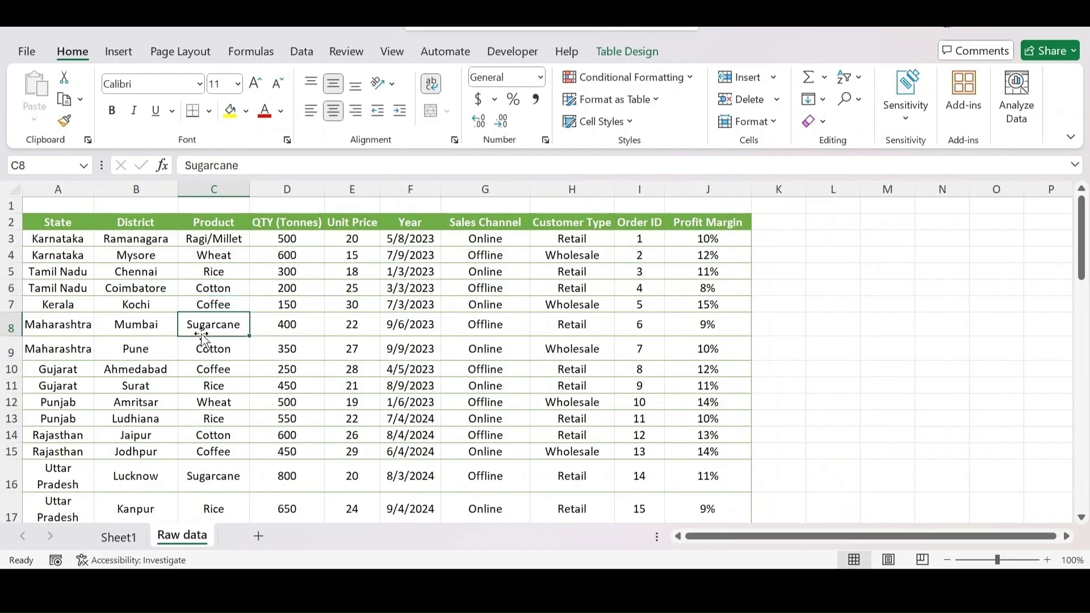
{"action": "left_click", "coordinate": [117, 53]}
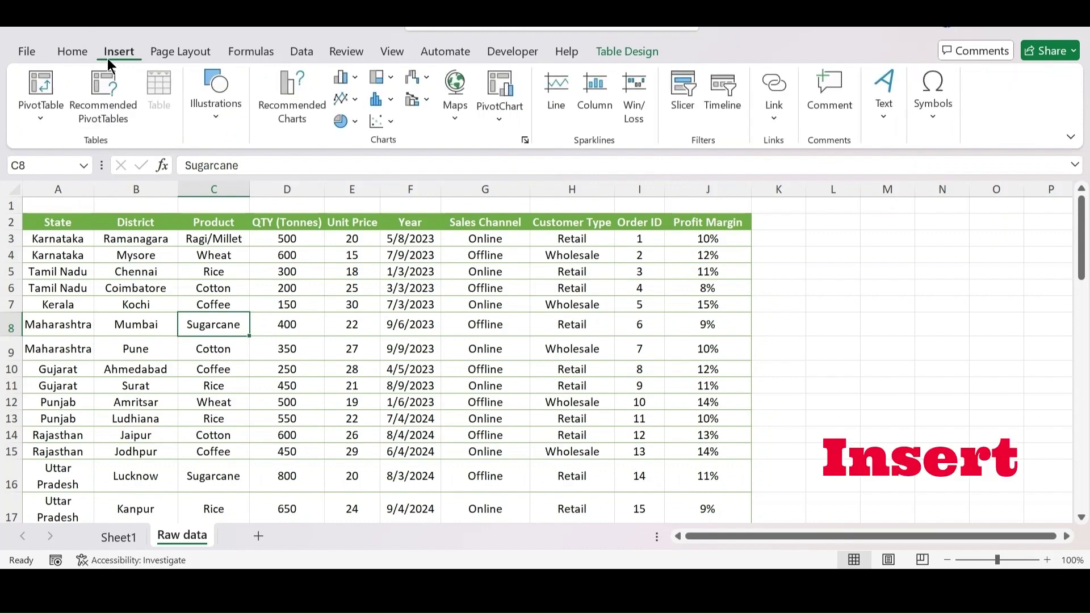
{"action": "left_click", "coordinate": [45, 94]}
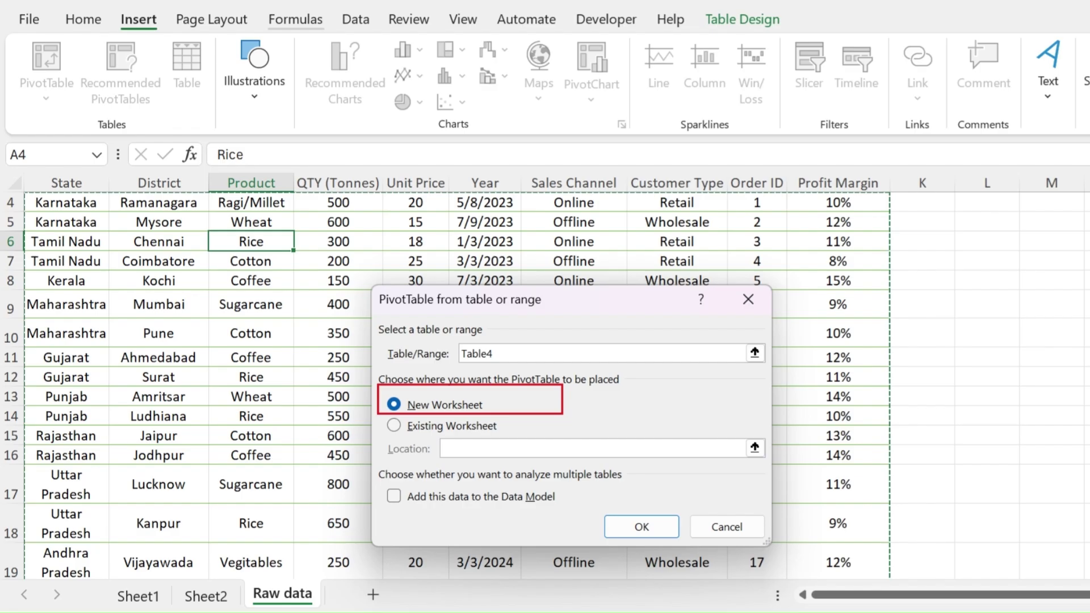
{"action": "key", "text": "Return"}
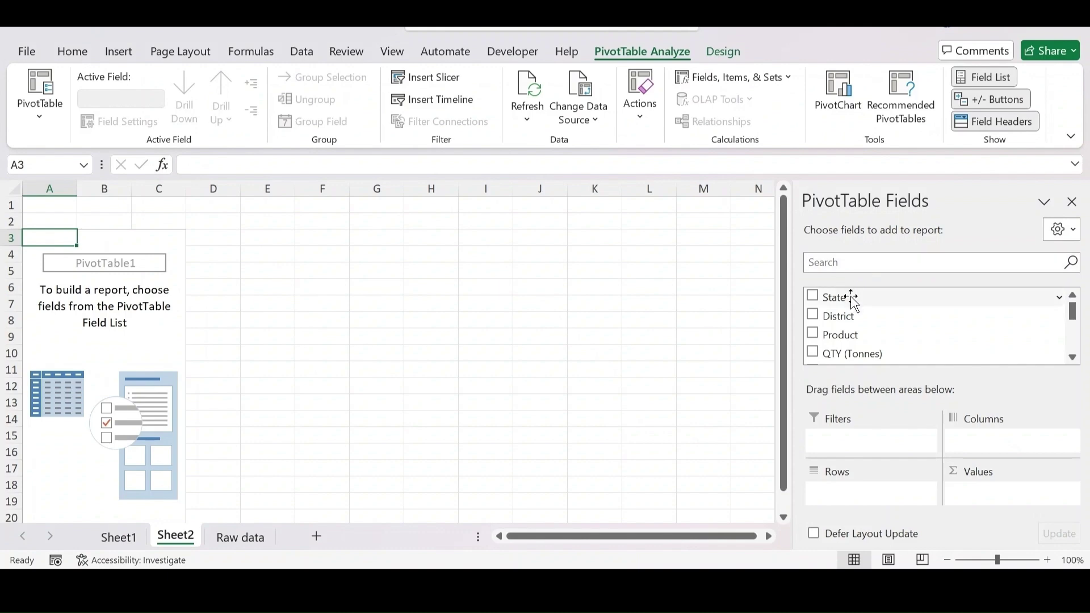
- Summarize the quantity by state with State in the rows and the sum of QTY (Tonnes) in the values, and review the list
{"action": "left_click_drag", "start_coordinate": [853, 301], "coordinate": [844, 502]}
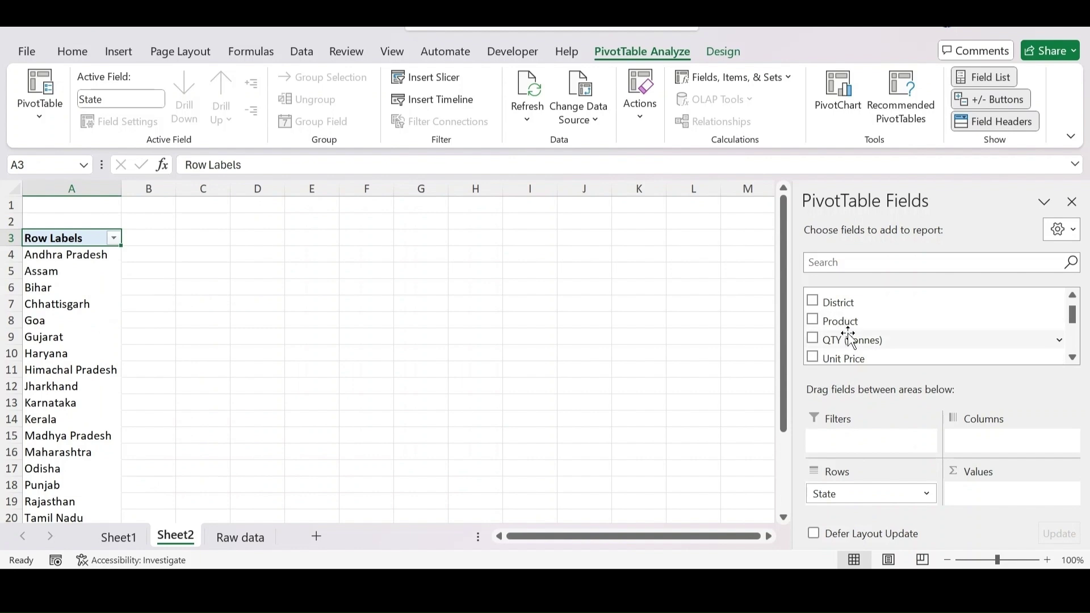
{"action": "left_click_drag", "start_coordinate": [852, 342], "coordinate": [988, 489]}
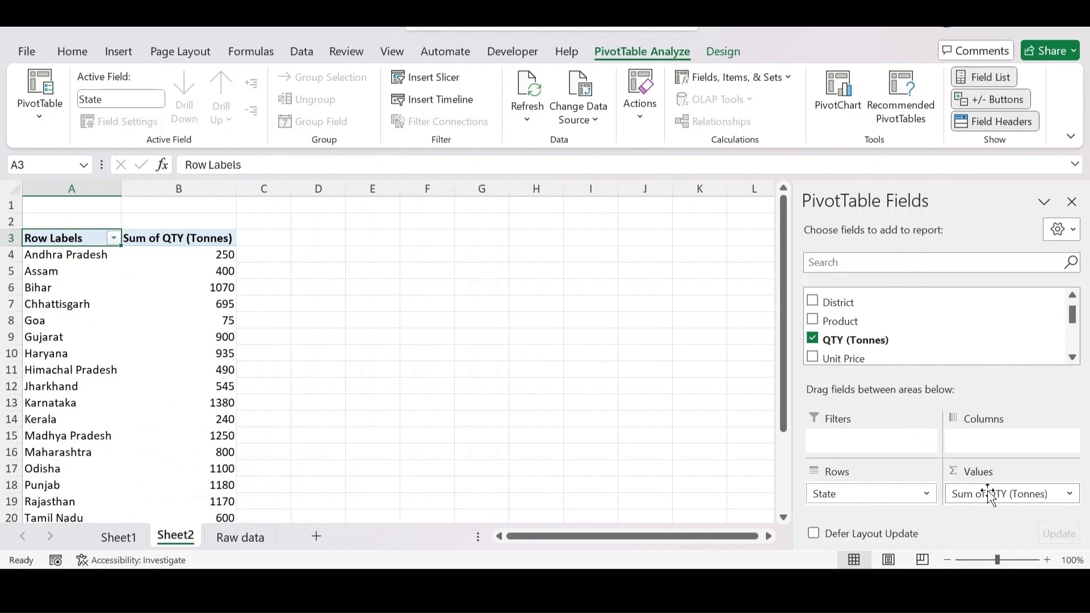
{"action": "scroll", "coordinate": [539, 357], "scroll_direction": "down", "scroll_amount": 1}
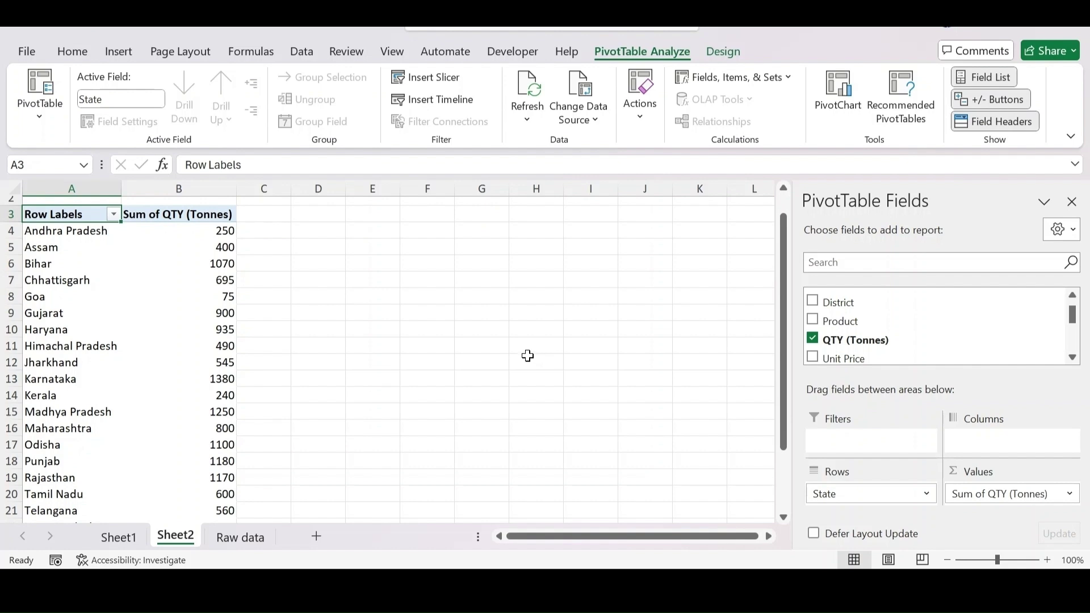
{"action": "scroll", "coordinate": [198, 405], "scroll_direction": "down", "scroll_amount": 2}
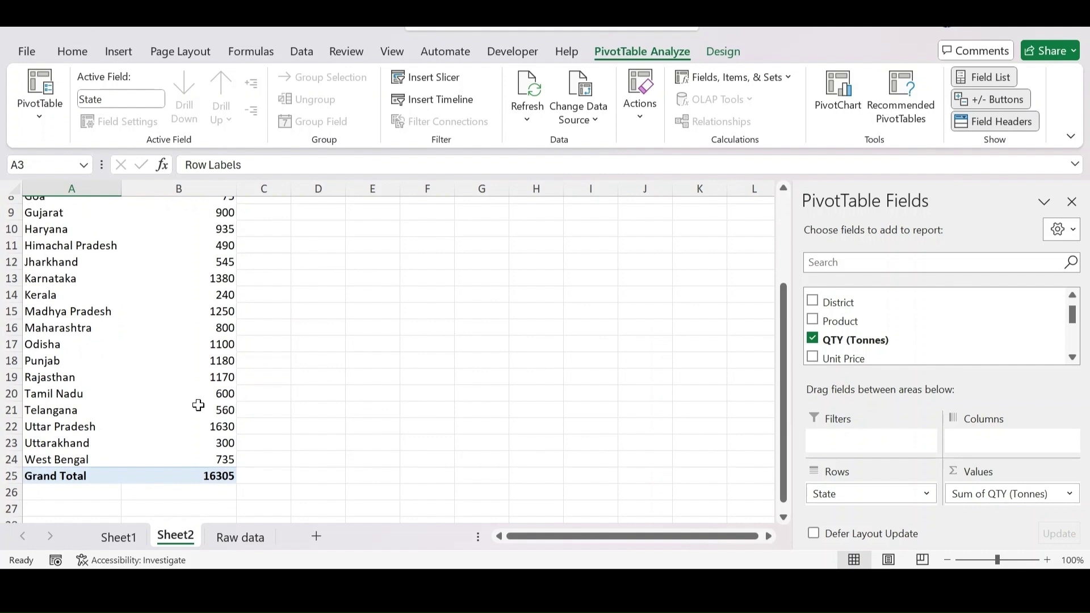
{"action": "scroll", "coordinate": [198, 405], "scroll_direction": "up", "scroll_amount": 2}
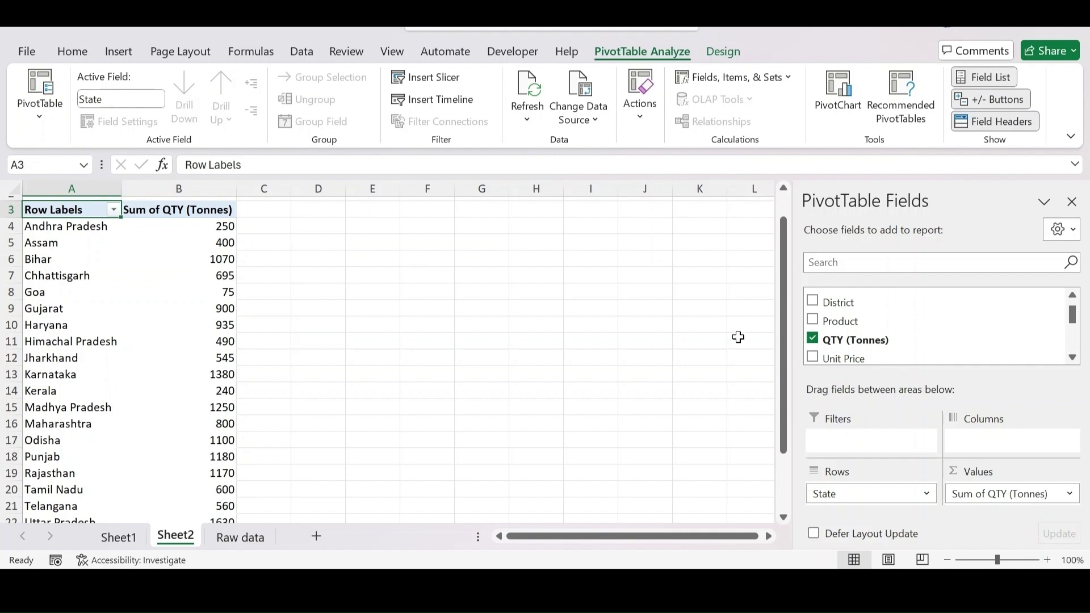
- Add Product below State in the rows and drill down into the source records behind the Chhattisgarh quantity
{"action": "left_click_drag", "start_coordinate": [837, 320], "coordinate": [868, 512]}
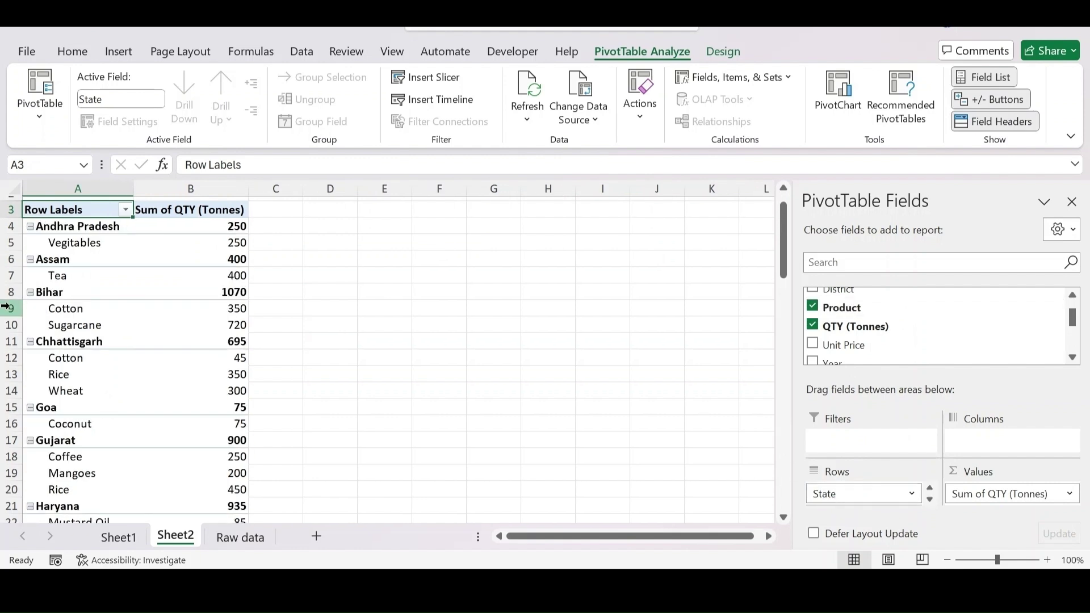
{"action": "scroll", "coordinate": [160, 378], "scroll_direction": "down", "scroll_amount": 3}
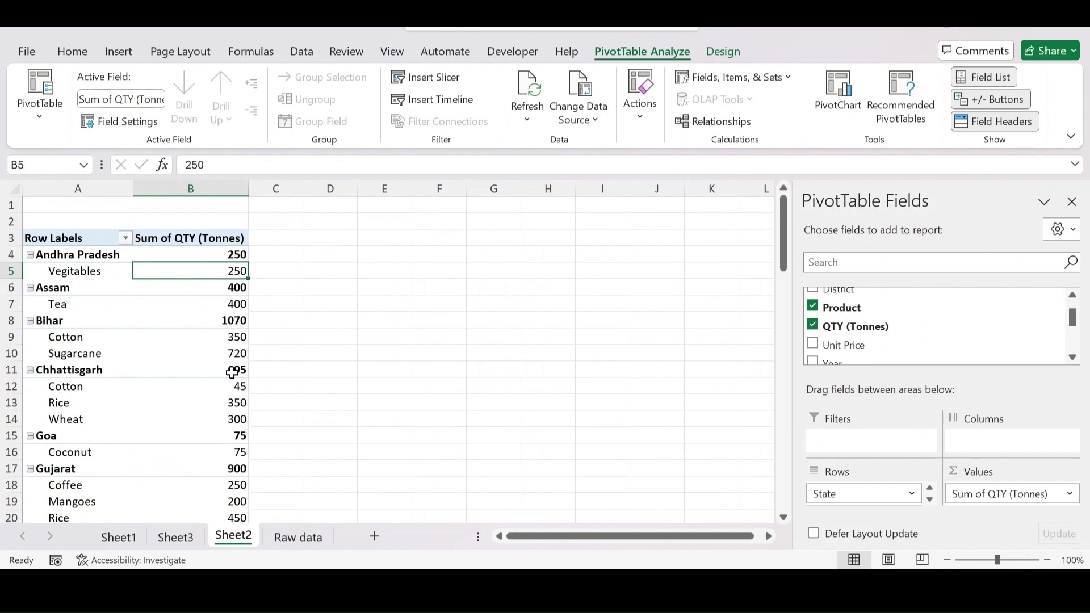
{"action": "double_click", "coordinate": [232, 373]}
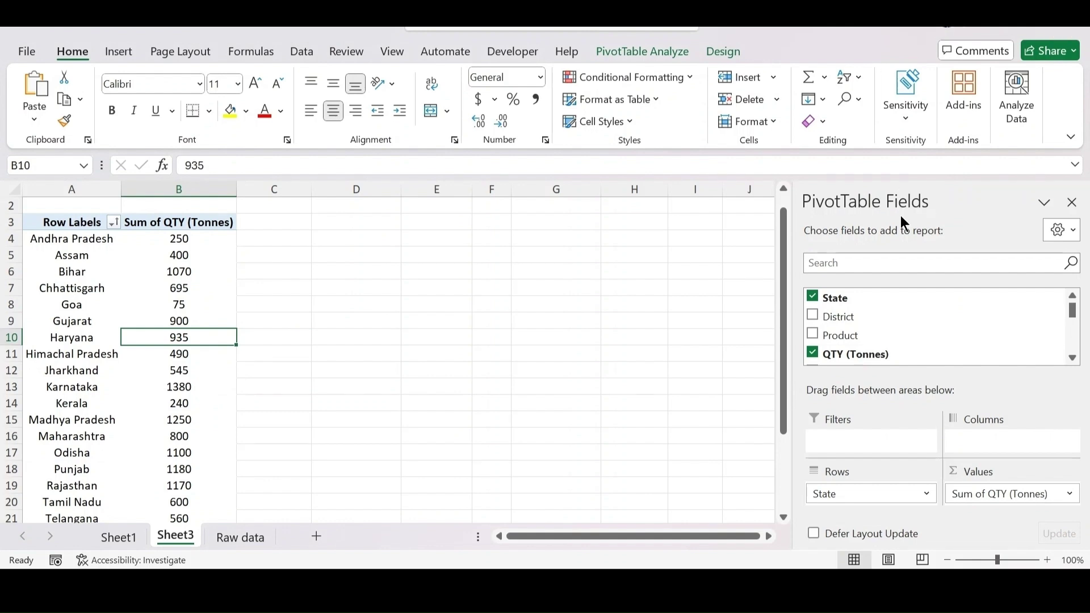
- Add Product as a report filter to the PivotTable on Sheet3
{"action": "left_click_drag", "start_coordinate": [849, 336], "coordinate": [871, 443]}
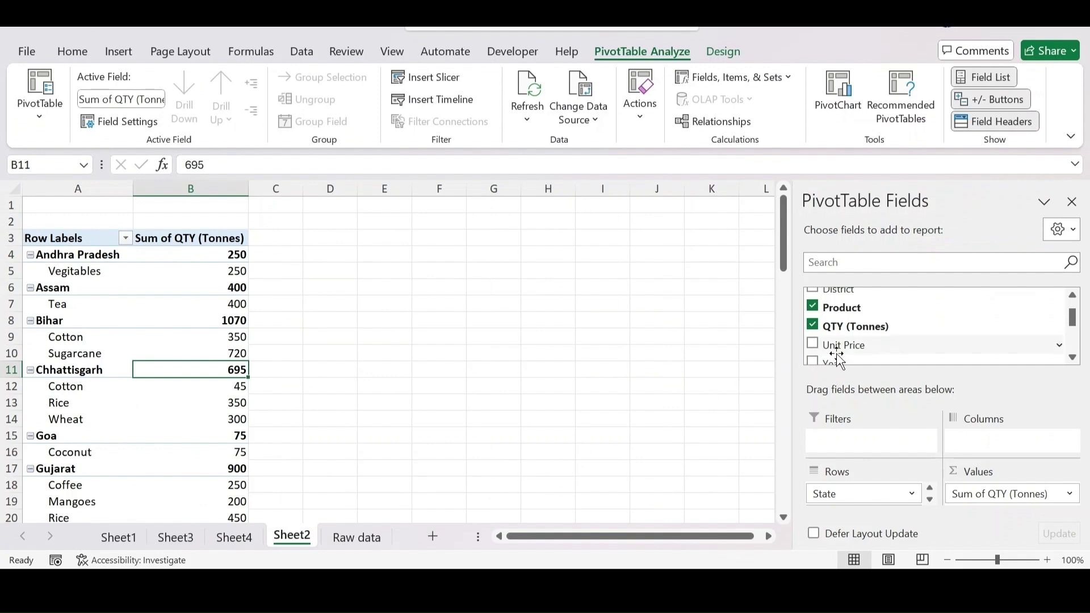
- Break the quantities on Sheet2 down by Sales Channel across the PivotTable's columns
{"action": "scroll", "coordinate": [837, 350], "scroll_direction": "down", "scroll_amount": 1}
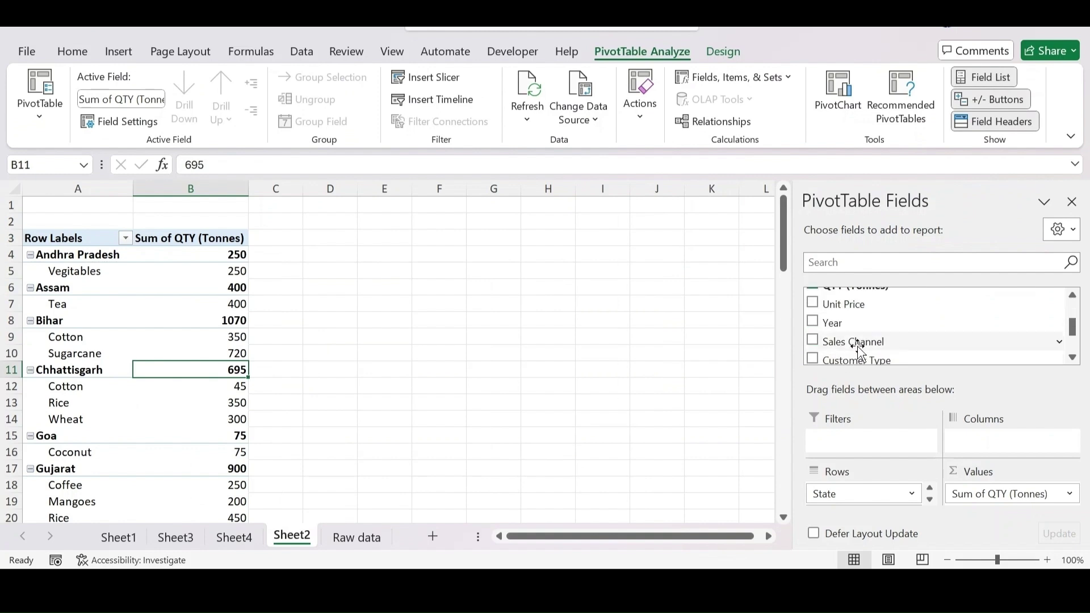
{"action": "left_click_drag", "start_coordinate": [857, 346], "coordinate": [987, 428]}
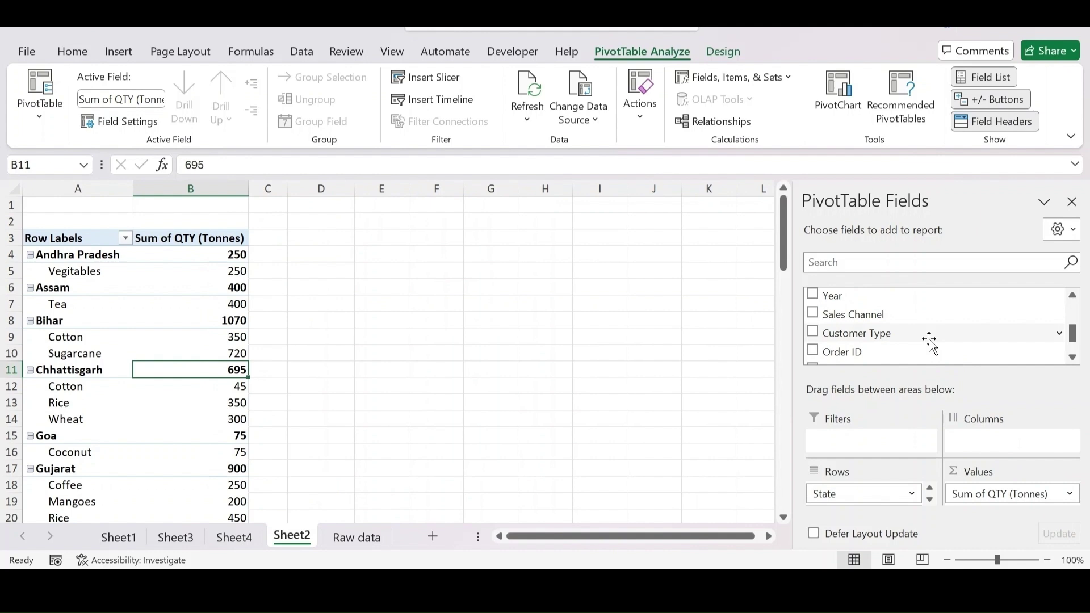
{"action": "left_click_drag", "start_coordinate": [890, 313], "coordinate": [997, 445]}
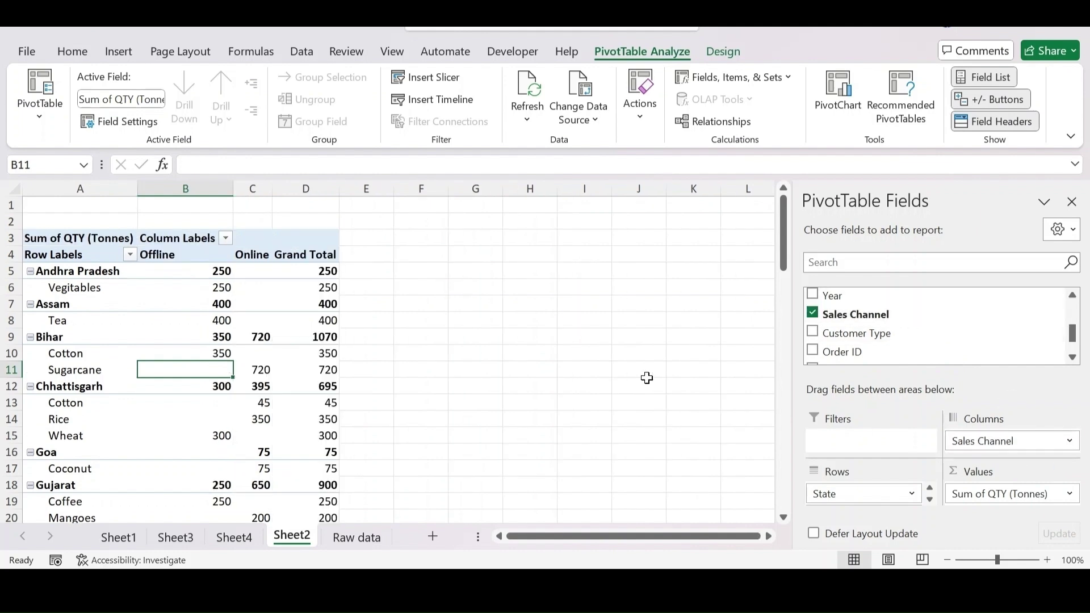
- Examine the Offline, Online and Grand Total columns of the PivotTable
{"action": "left_click", "coordinate": [459, 308]}
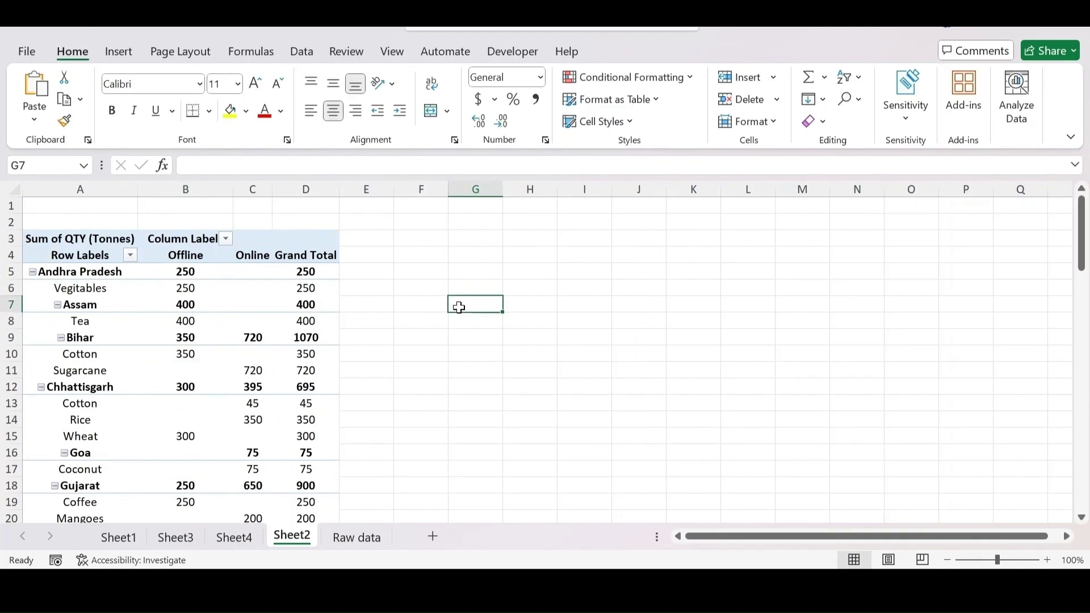
{"action": "scroll", "coordinate": [304, 355], "scroll_direction": "down", "scroll_amount": 1}
{"action": "scroll", "coordinate": [304, 355], "scroll_direction": "up", "scroll_amount": 1}
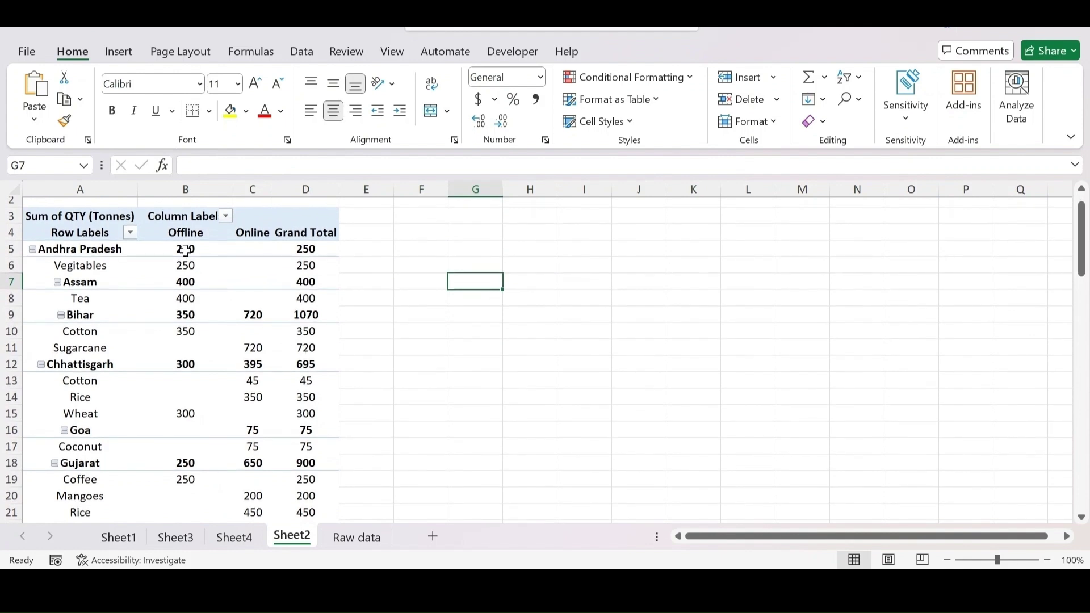
{"action": "left_click", "coordinate": [185, 187]}
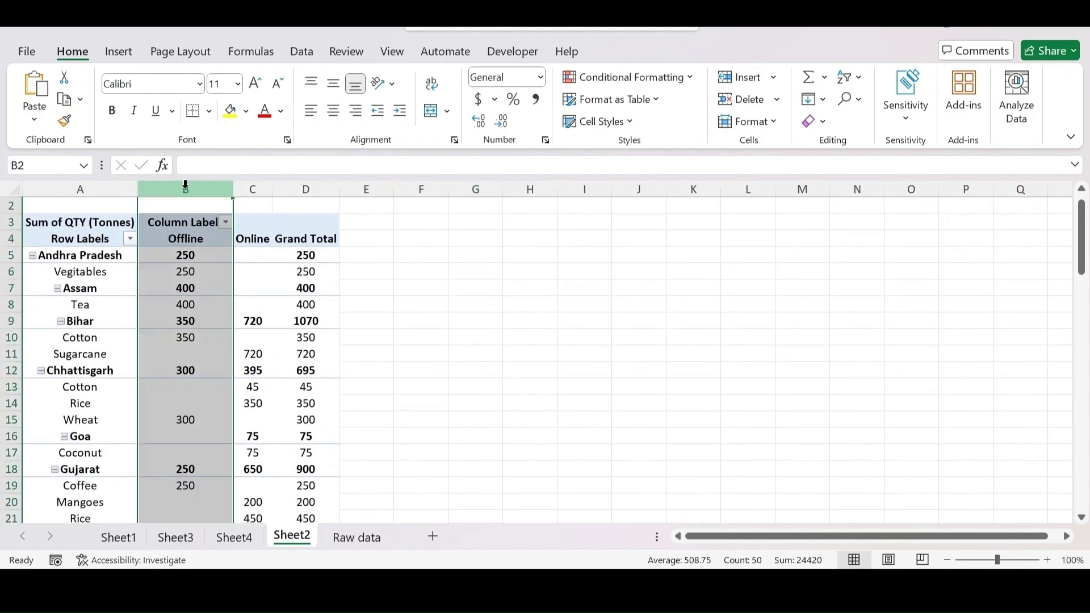
{"action": "left_click", "coordinate": [254, 188]}
{"action": "left_click", "coordinate": [296, 180]}
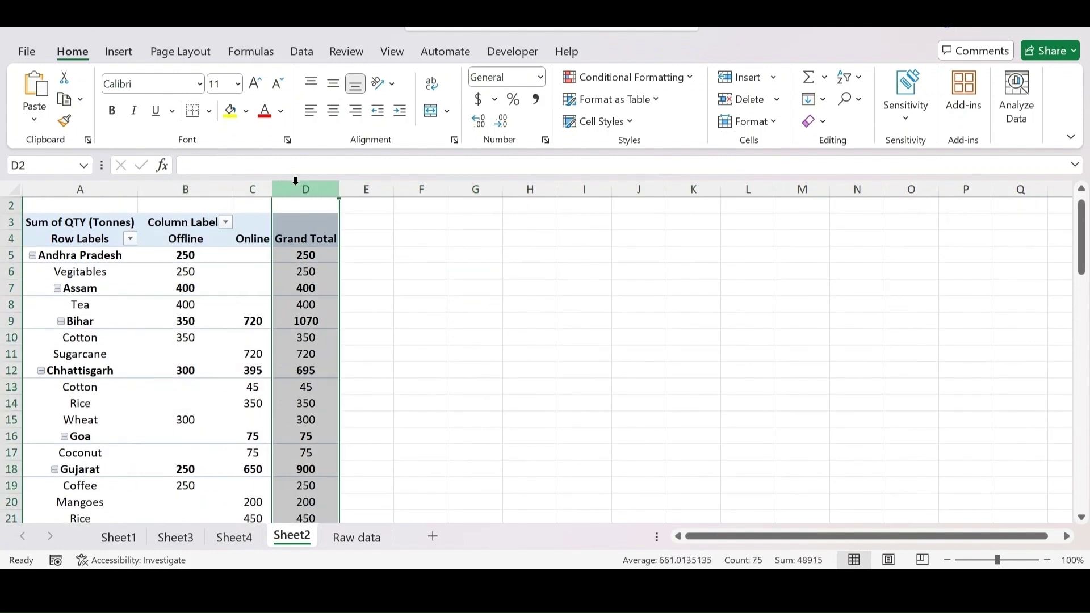
{"action": "left_click", "coordinate": [306, 321]}
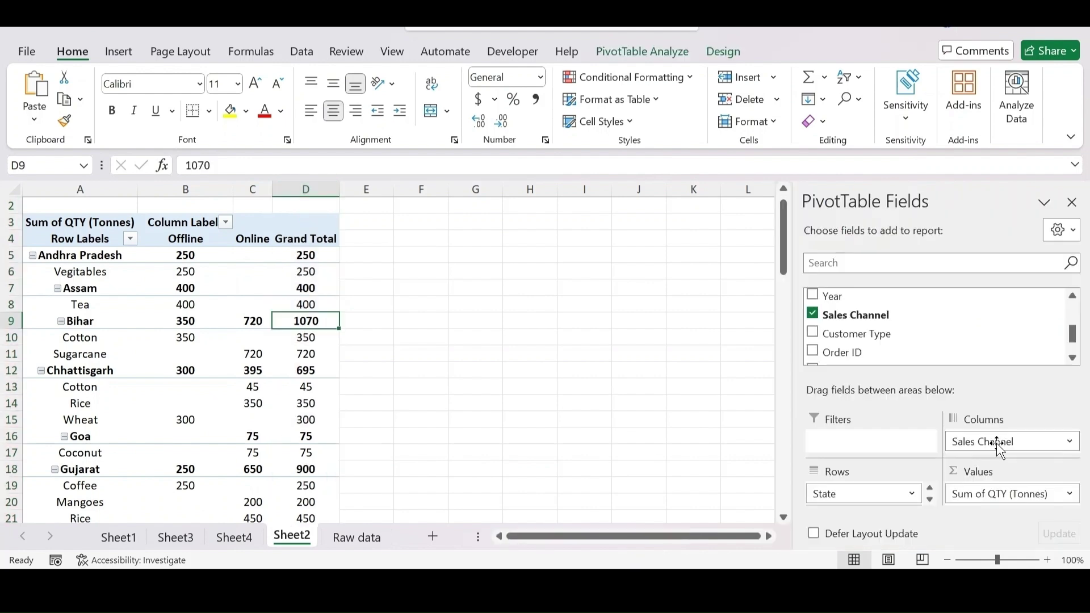
- Remove the Sales Channel columns and the quantity sum from the PivotTable, and summarize Sales Channel as the value instead
{"action": "left_click_drag", "start_coordinate": [1000, 449], "coordinate": [925, 347]}
{"action": "left_click_drag", "start_coordinate": [966, 496], "coordinate": [898, 325]}
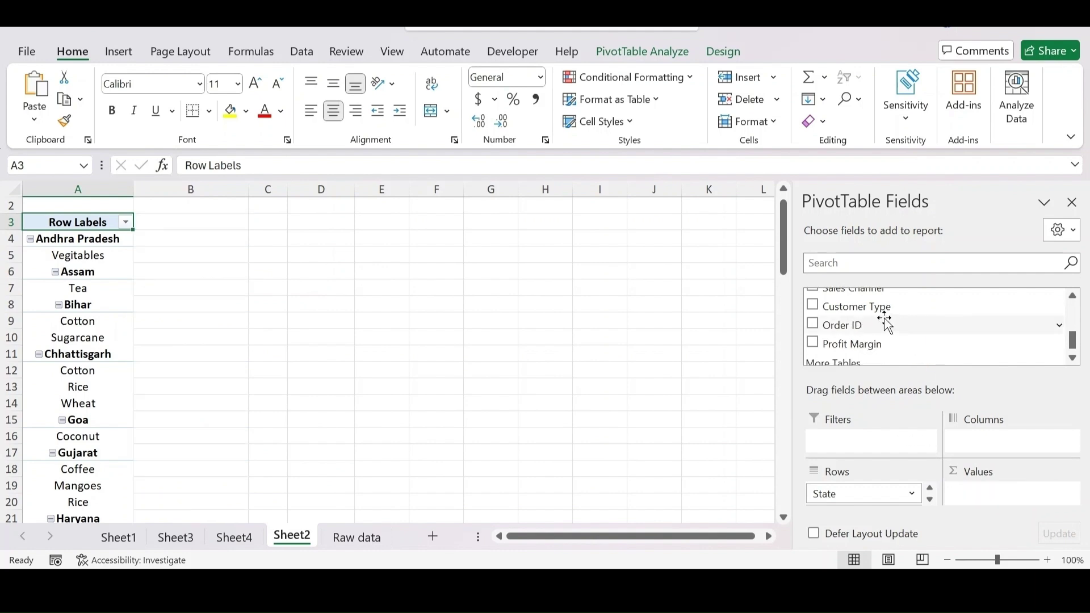
{"action": "scroll", "coordinate": [885, 321], "scroll_direction": "up", "scroll_amount": 2}
{"action": "left_click_drag", "start_coordinate": [881, 330], "coordinate": [1000, 498]}
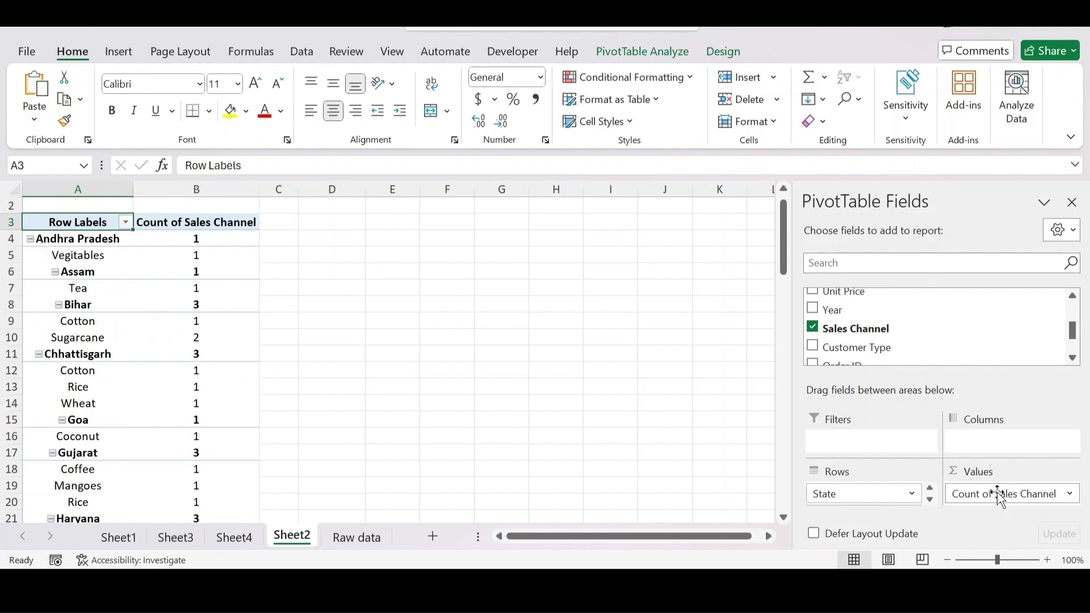
- Replace Sales Channel with Customer Type in the PivotTable's values and remove that field again
{"action": "left_click_drag", "start_coordinate": [1000, 498], "coordinate": [1002, 495]}
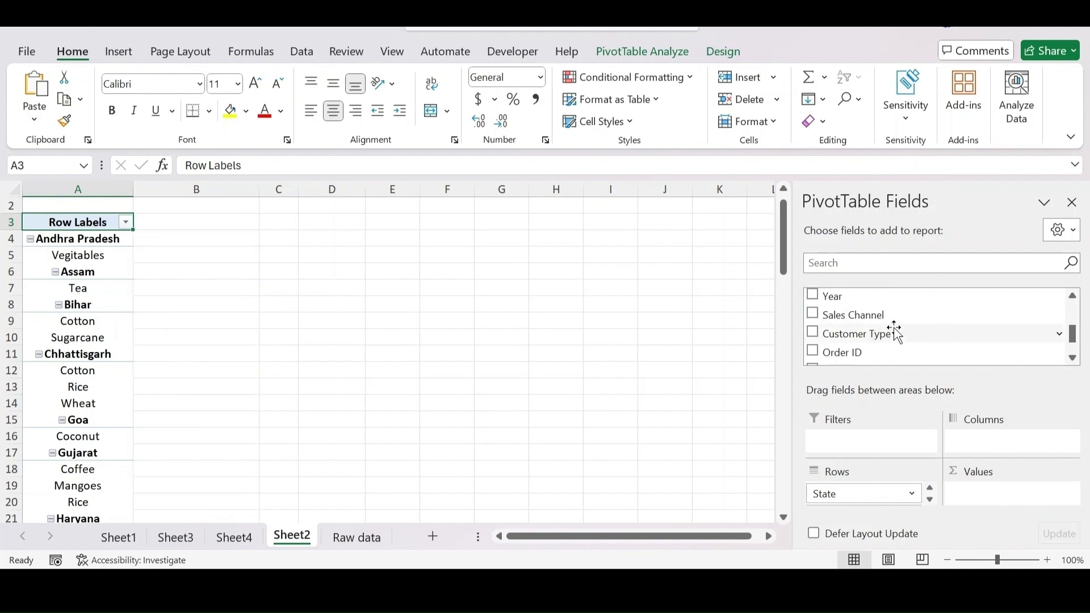
{"action": "left_click_drag", "start_coordinate": [877, 335], "coordinate": [995, 496]}
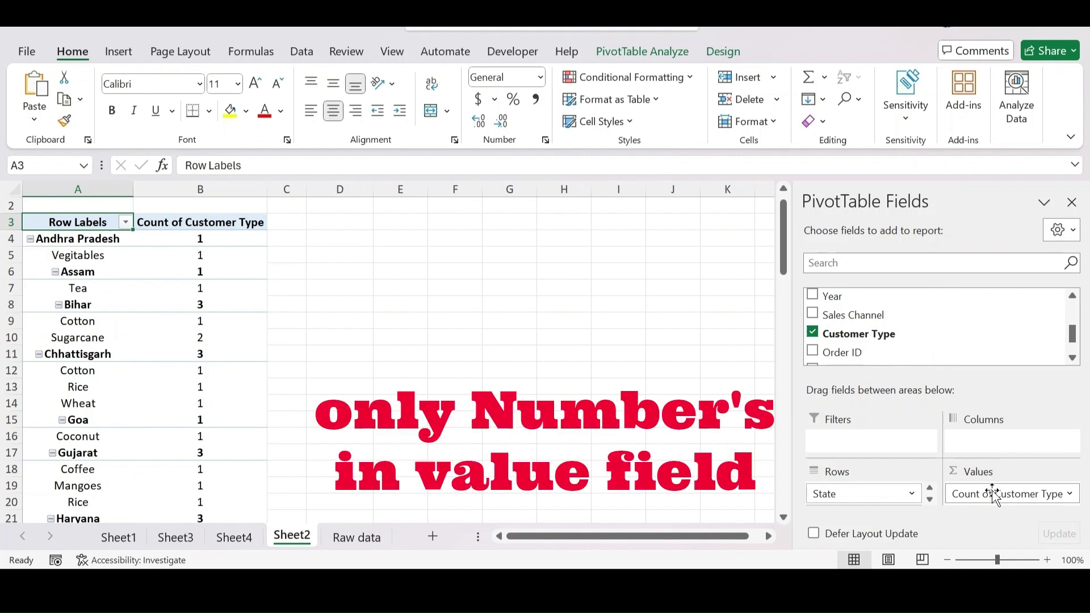
{"action": "left_click_drag", "start_coordinate": [993, 497], "coordinate": [700, 457]}
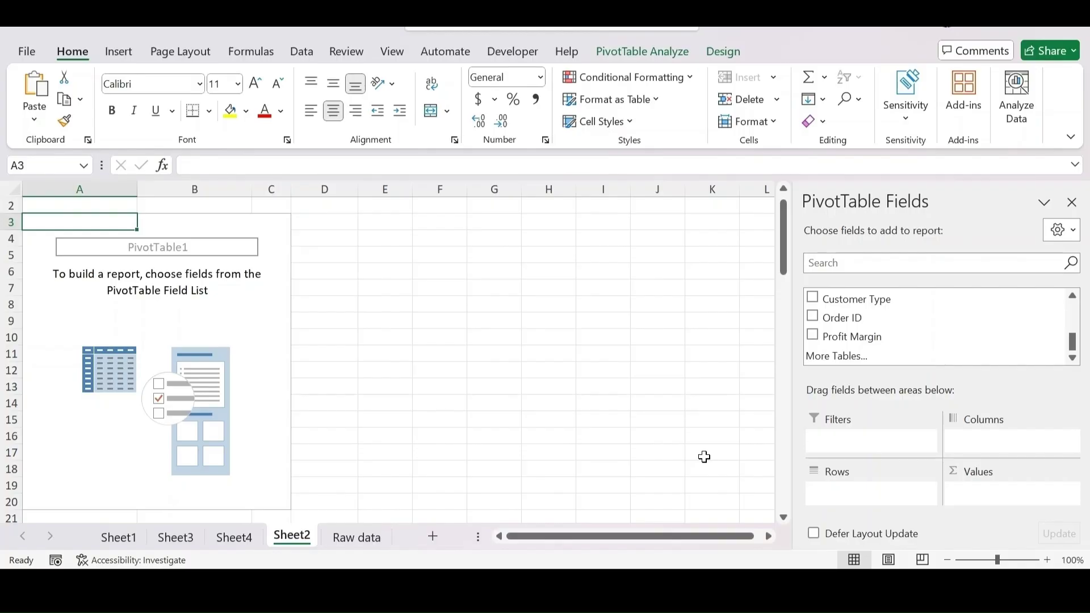
- Place QTY (Tonnes) in the rows and Profit Margin in the values, and bring up the available actions for row label 50
{"action": "scroll", "coordinate": [911, 344], "scroll_direction": "up", "scroll_amount": 3}
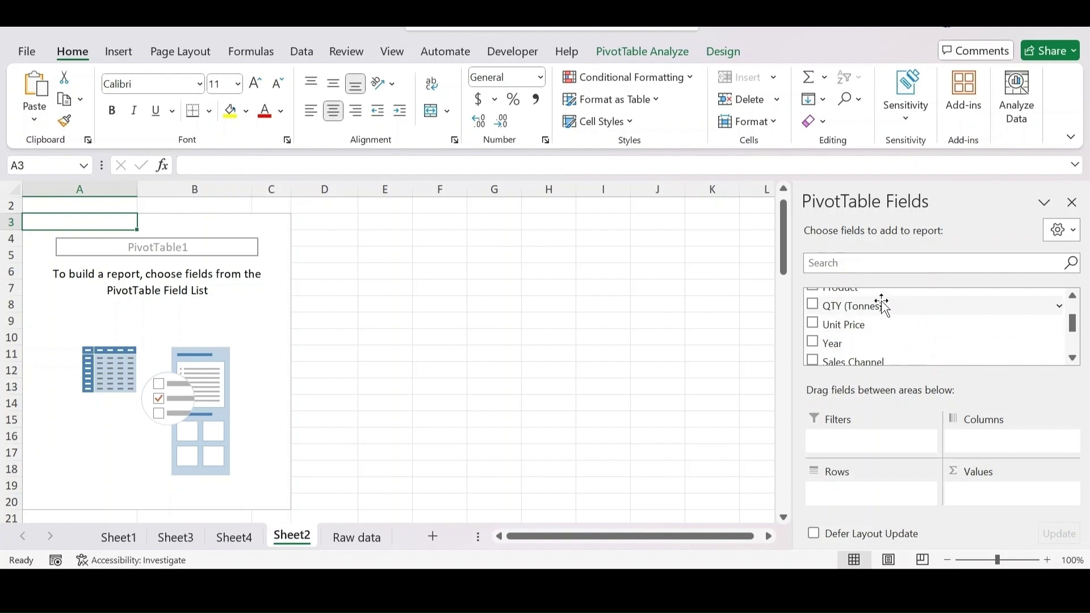
{"action": "left_click_drag", "start_coordinate": [883, 306], "coordinate": [862, 499]}
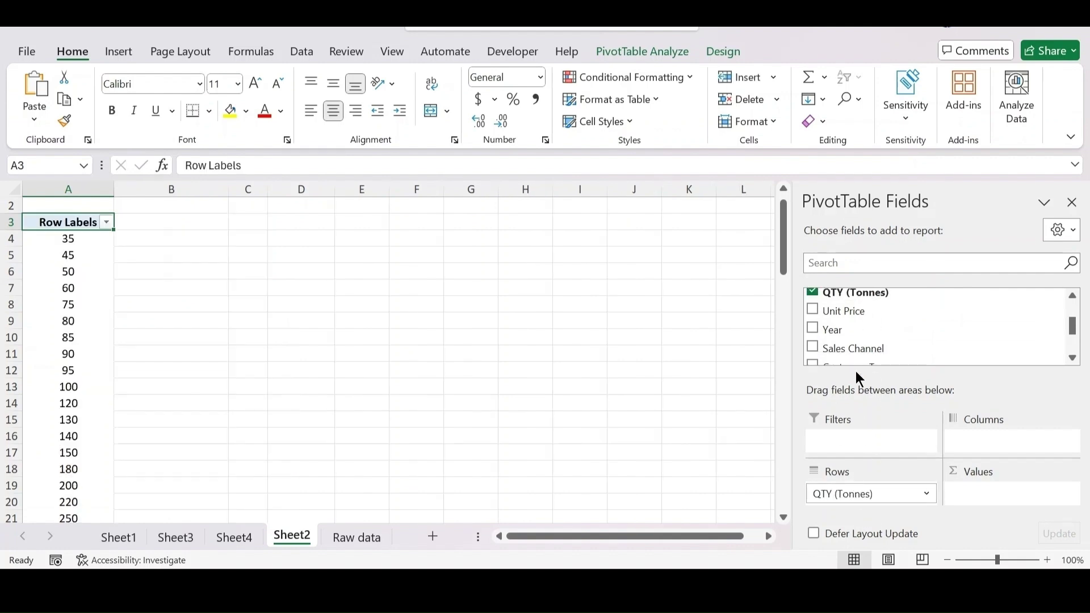
{"action": "scroll", "coordinate": [888, 326], "scroll_direction": "down", "scroll_amount": 2}
{"action": "left_click_drag", "start_coordinate": [867, 339], "coordinate": [1006, 499]}
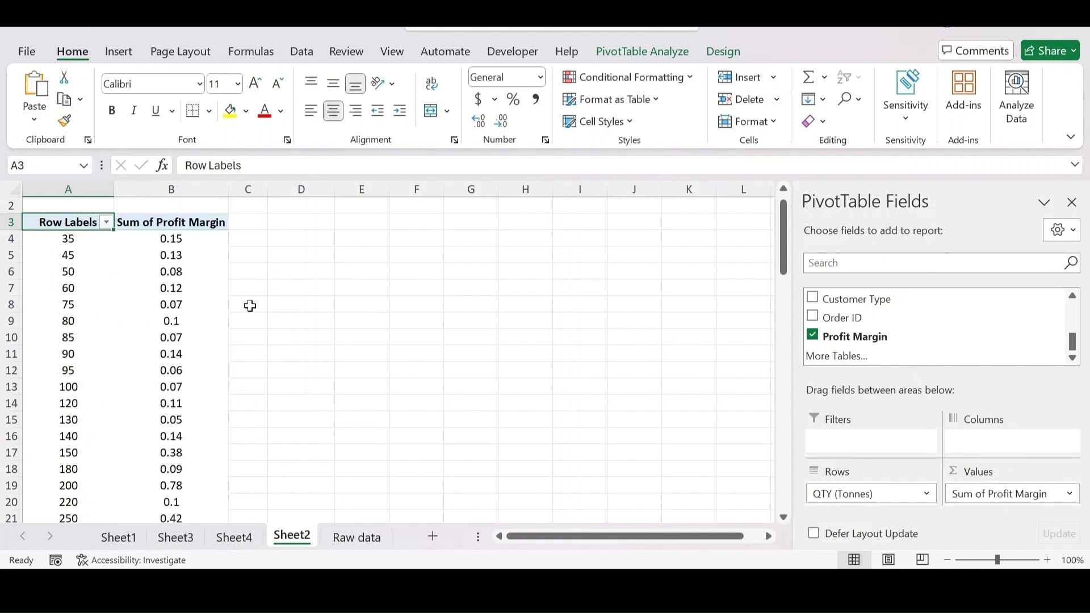
{"action": "left_click", "coordinate": [80, 277]}
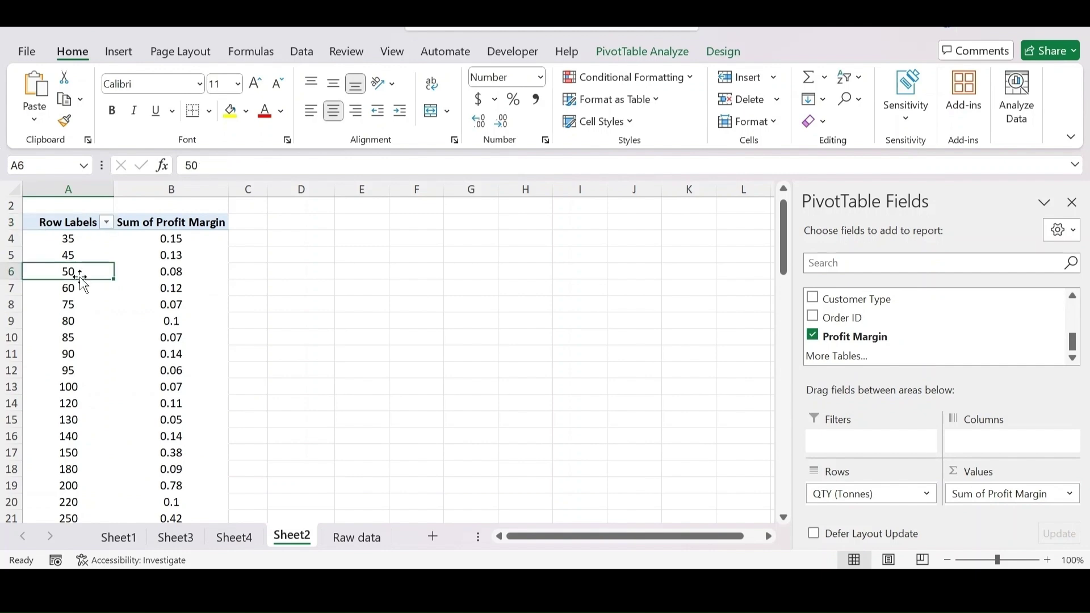
{"action": "right_click", "coordinate": [81, 278]}
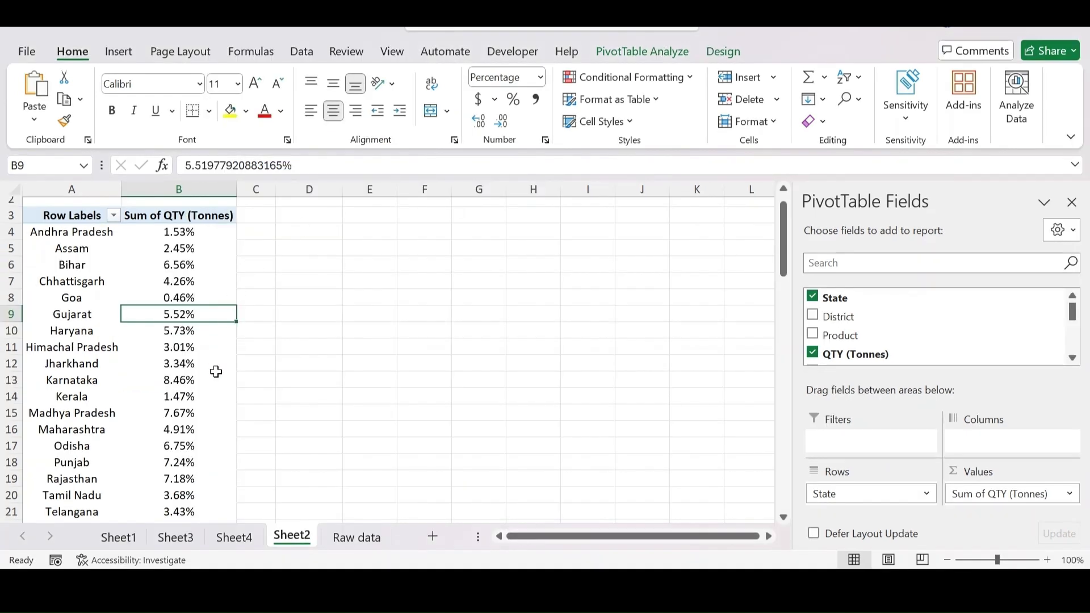
- Review each state's quantity as a percentage of the total and as a difference from Karnataka
{"action": "scroll", "coordinate": [194, 414], "scroll_direction": "down", "scroll_amount": 3}
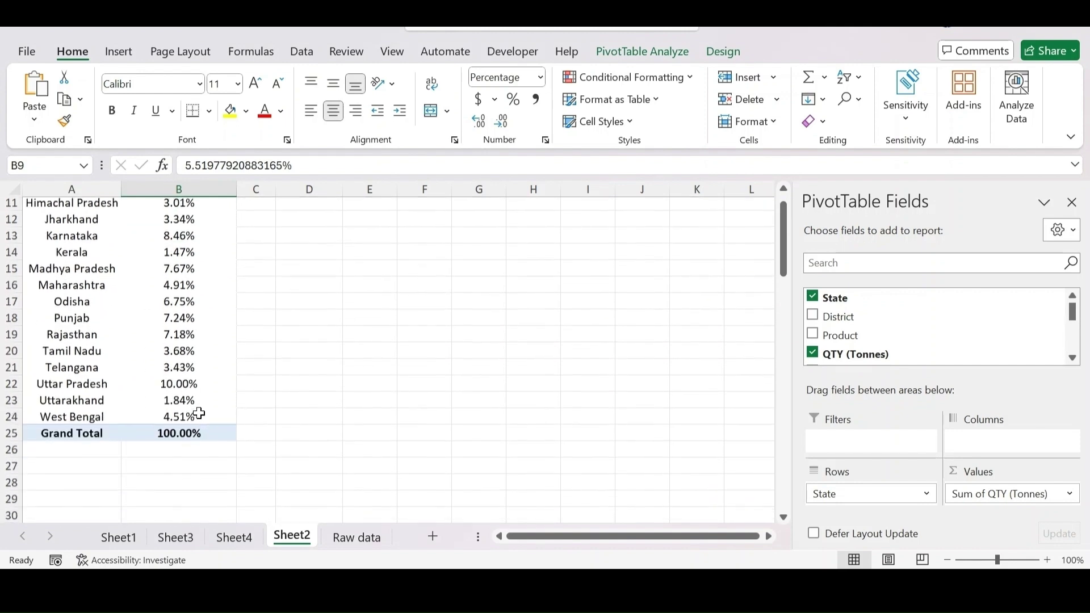
{"action": "scroll", "coordinate": [198, 413], "scroll_direction": "up", "scroll_amount": 2}
{"action": "scroll", "coordinate": [198, 413], "scroll_direction": "down", "scroll_amount": 2}
{"action": "scroll", "coordinate": [199, 413], "scroll_direction": "up", "scroll_amount": 3}
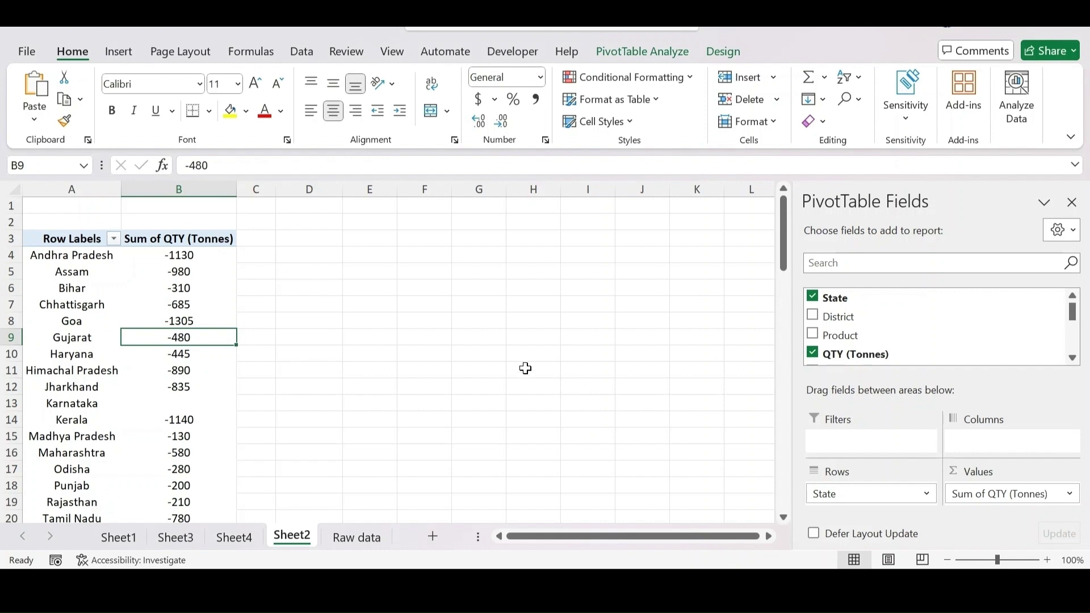
{"action": "scroll", "coordinate": [231, 427], "scroll_direction": "down", "scroll_amount": 2}
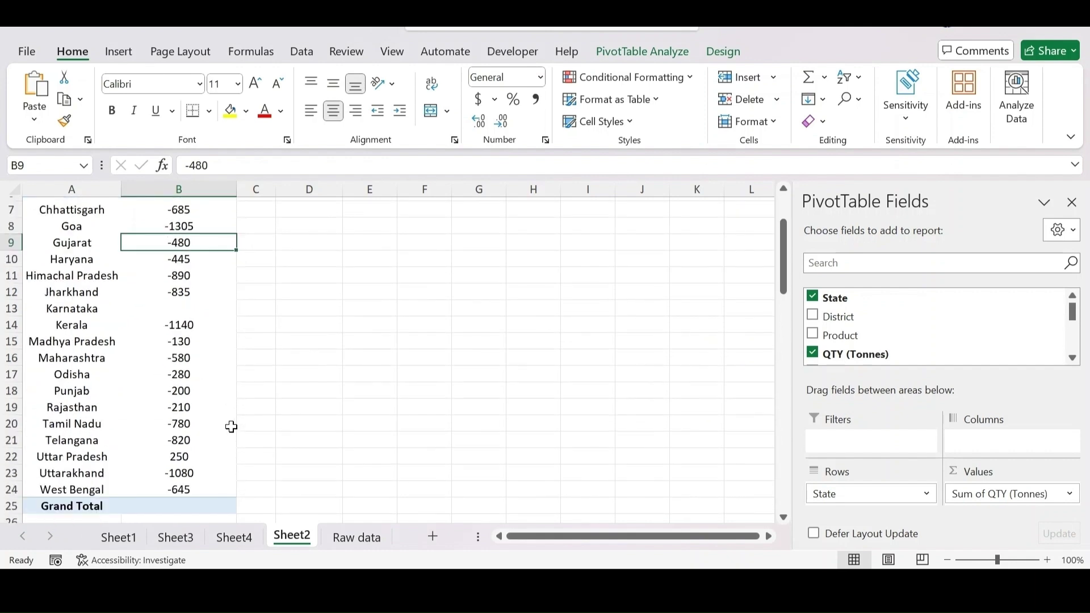
- Review each state's quantity as a difference from Karnataka and as a percentage of Madhya Pradesh
{"action": "scroll", "coordinate": [231, 427], "scroll_direction": "up", "scroll_amount": 2}
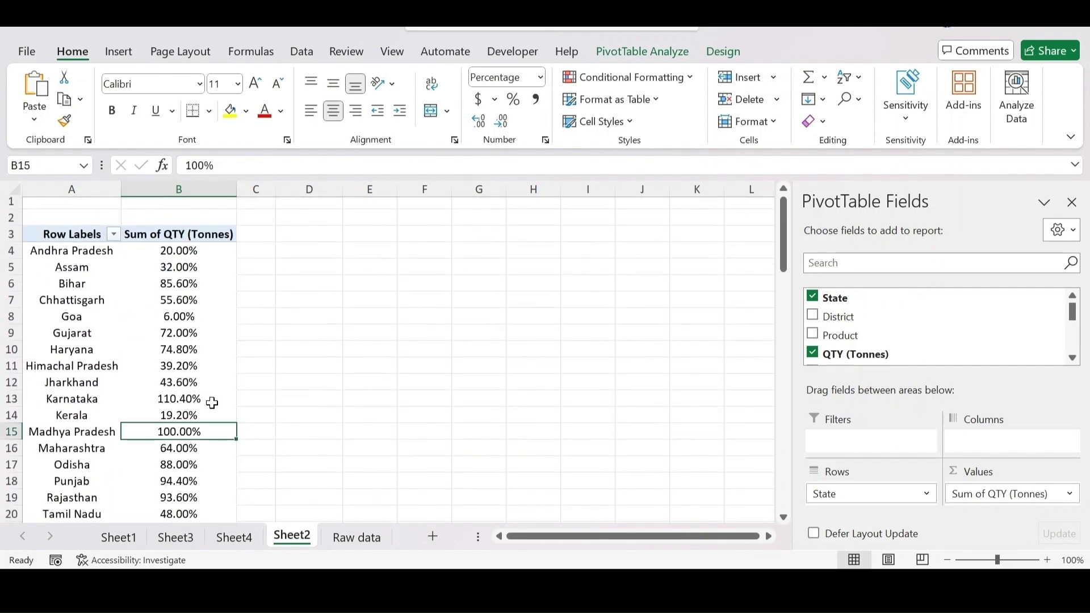
{"action": "scroll", "coordinate": [212, 403], "scroll_direction": "down", "scroll_amount": 1}
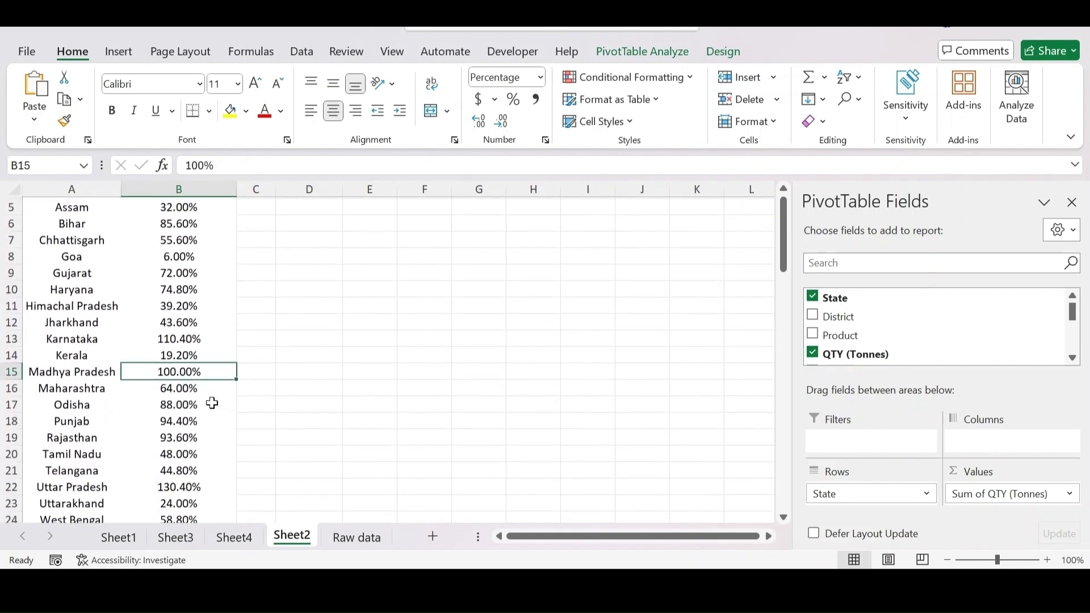
{"action": "scroll", "coordinate": [211, 403], "scroll_direction": "up", "scroll_amount": 2}
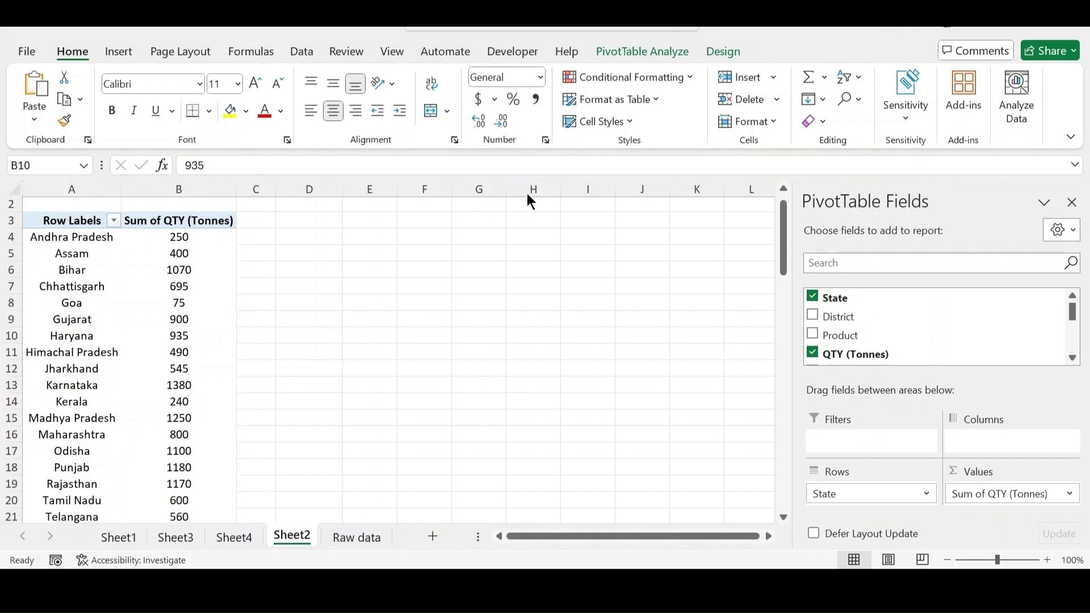
- Highlight the higher state quantities in the PivotTable with red conditional formatting, review the column and deselect it
{"action": "left_click", "coordinate": [672, 73]}
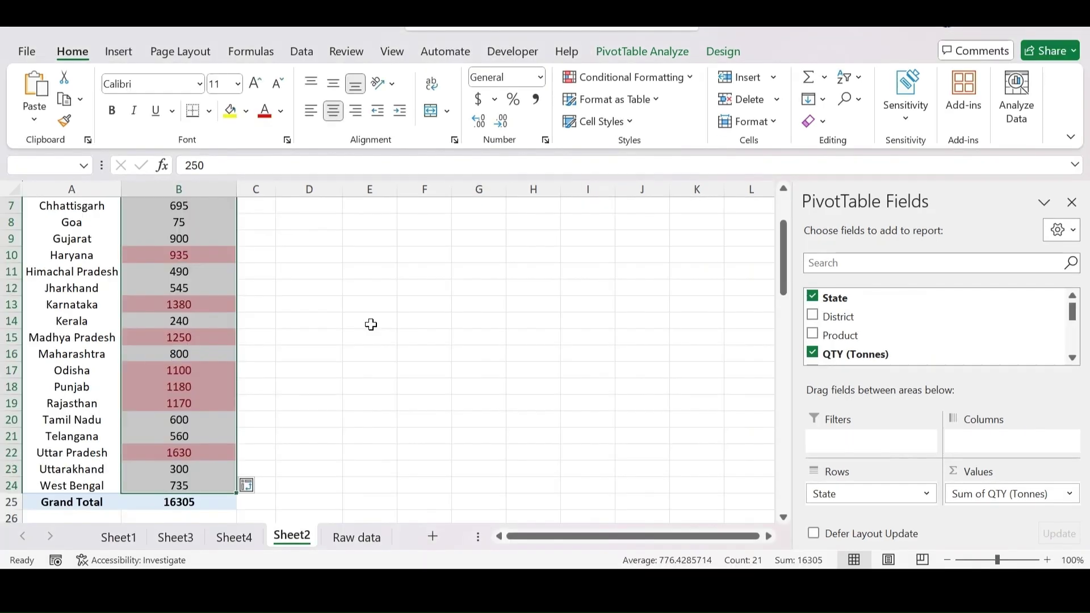
{"action": "scroll", "coordinate": [371, 324], "scroll_direction": "up", "scroll_amount": 2}
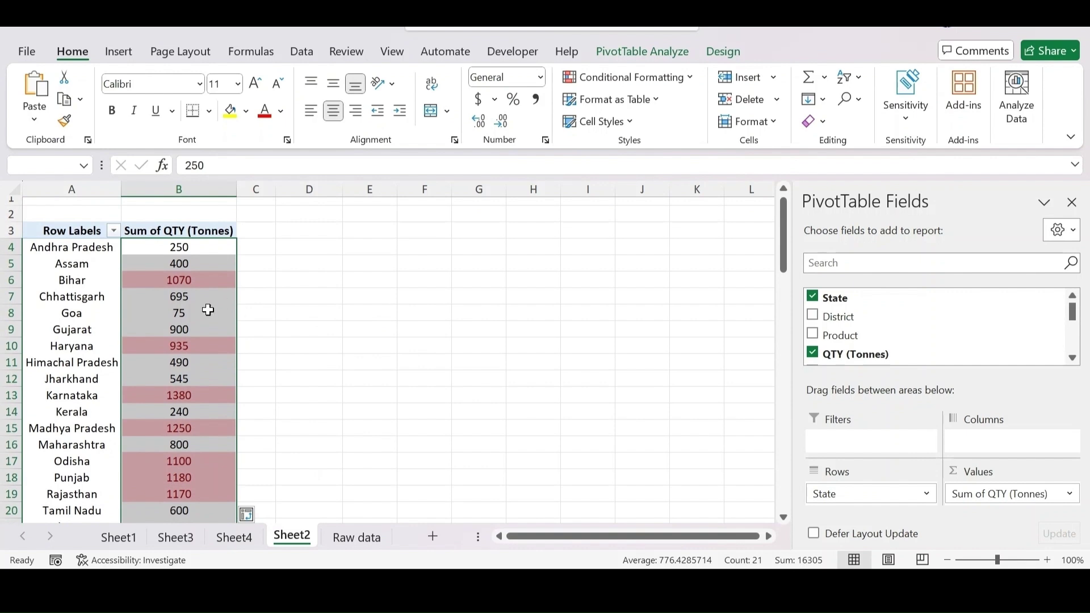
{"action": "scroll", "coordinate": [207, 310], "scroll_direction": "down", "scroll_amount": 3}
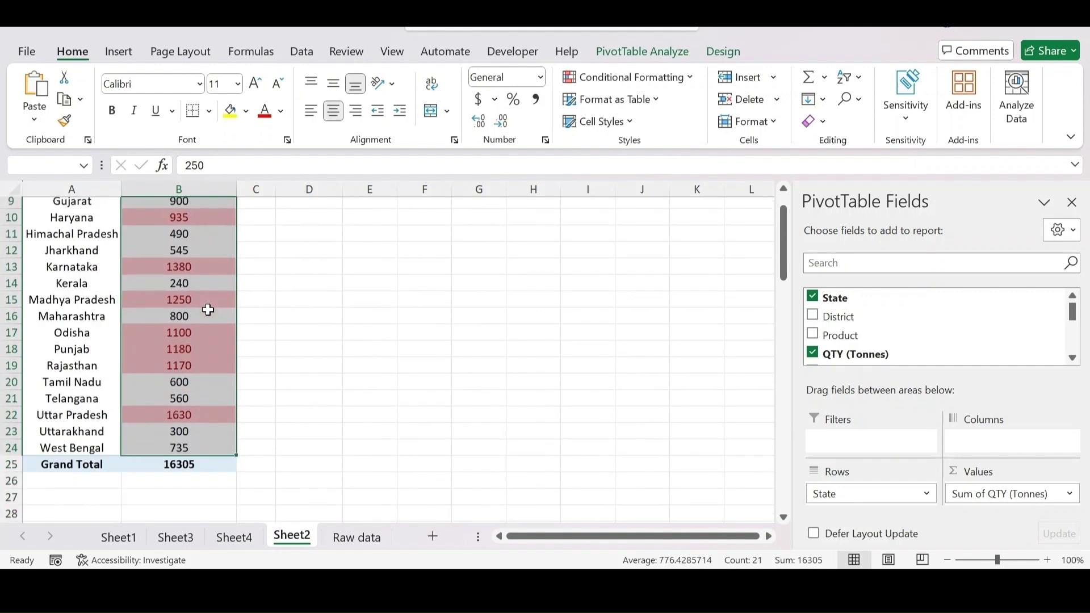
{"action": "scroll", "coordinate": [208, 309], "scroll_direction": "up", "scroll_amount": 1}
{"action": "scroll", "coordinate": [208, 309], "scroll_direction": "up", "scroll_amount": 1}
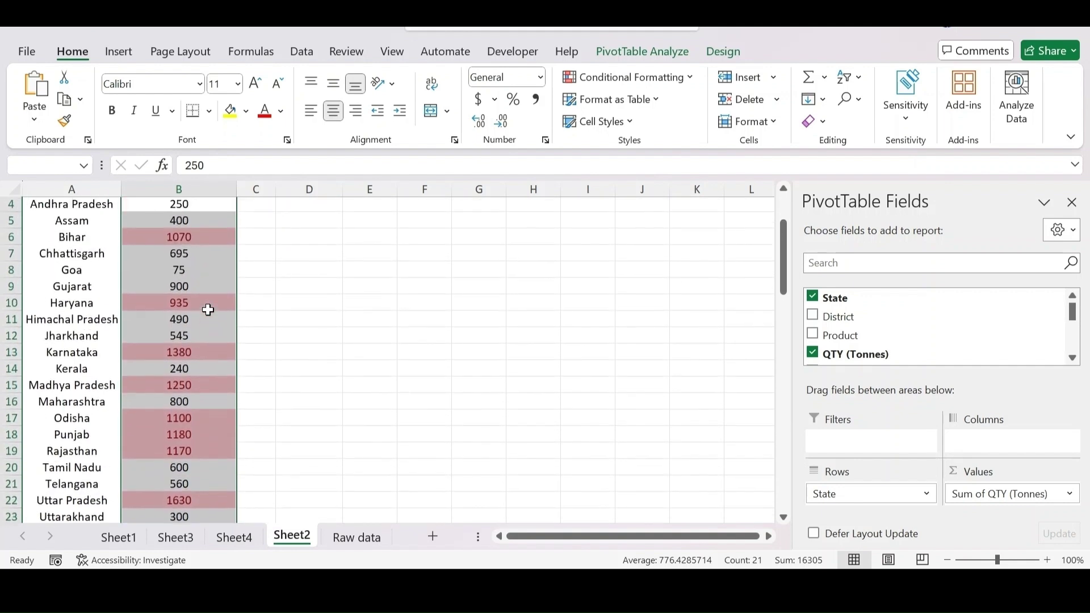
{"action": "scroll", "coordinate": [208, 310], "scroll_direction": "up", "scroll_amount": 1}
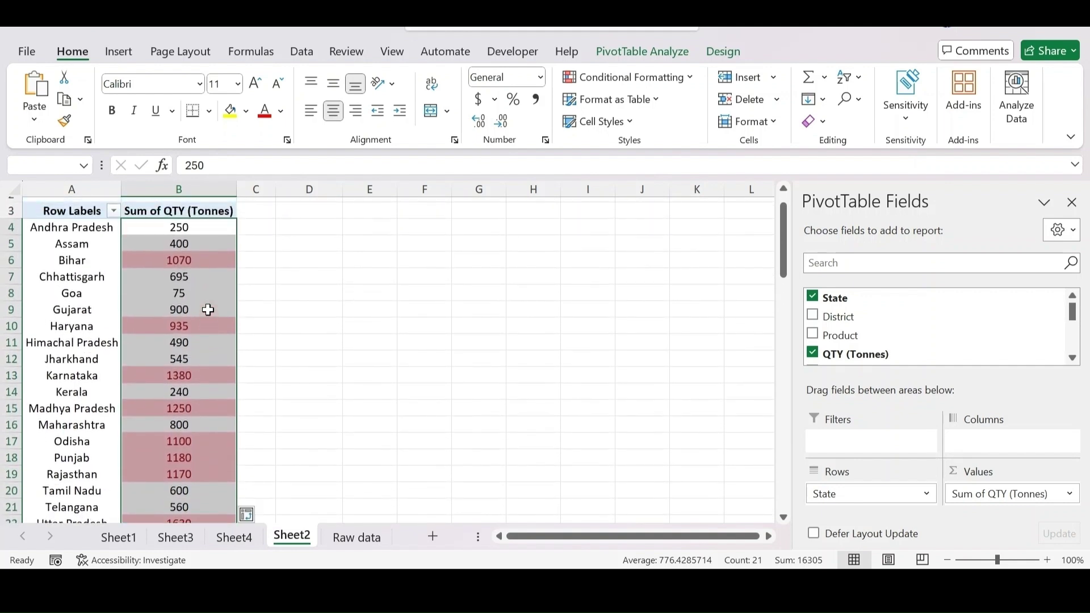
{"action": "scroll", "coordinate": [208, 310], "scroll_direction": "up", "scroll_amount": 1}
{"action": "left_click", "coordinate": [390, 282]}
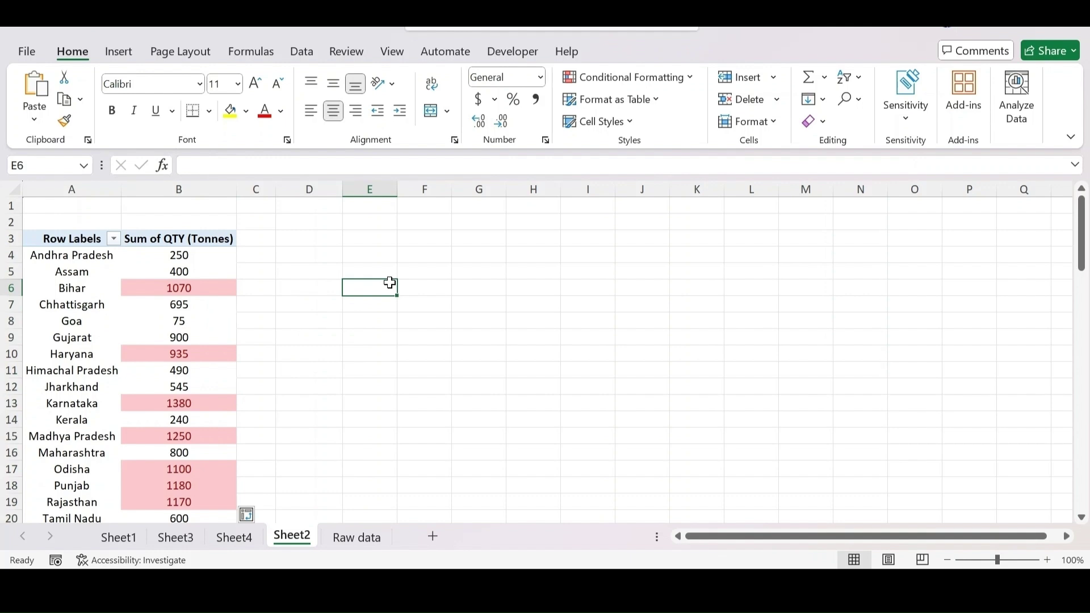
- Insert a pie PivotChart of the quantity by state and place it beside the PivotTable
{"action": "left_click", "coordinate": [192, 292]}
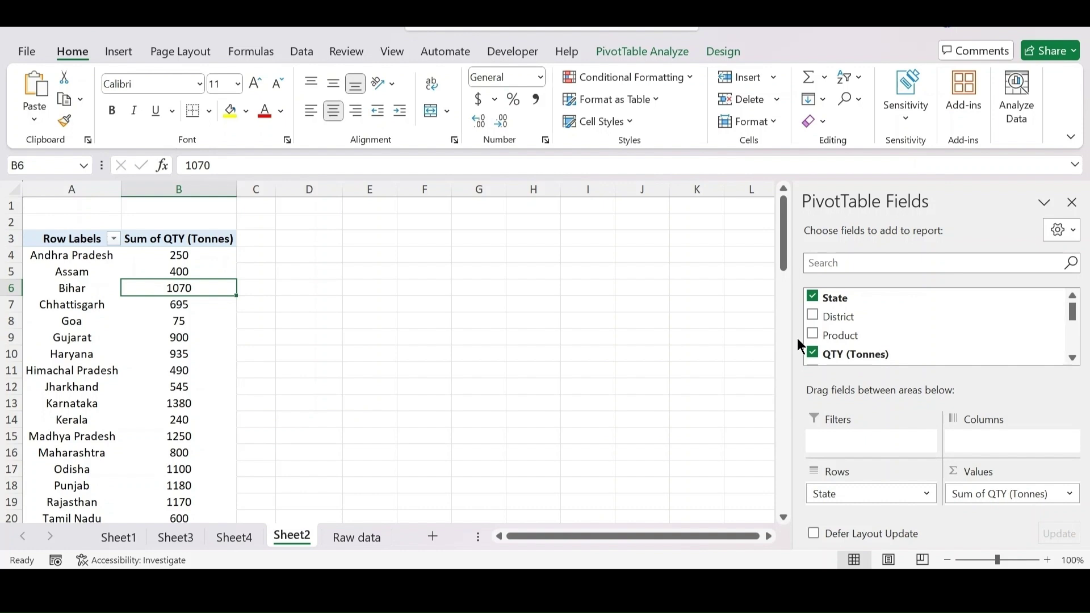
{"action": "left_click", "coordinate": [193, 403]}
{"action": "scroll", "coordinate": [341, 386], "scroll_direction": "down", "scroll_amount": 1}
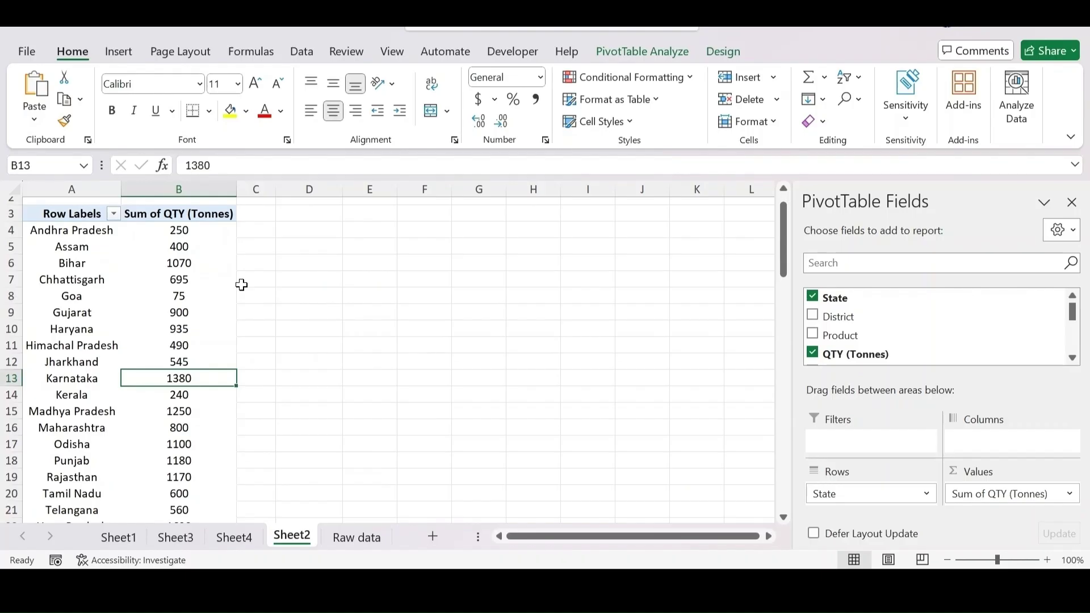
{"action": "left_click", "coordinate": [653, 48]}
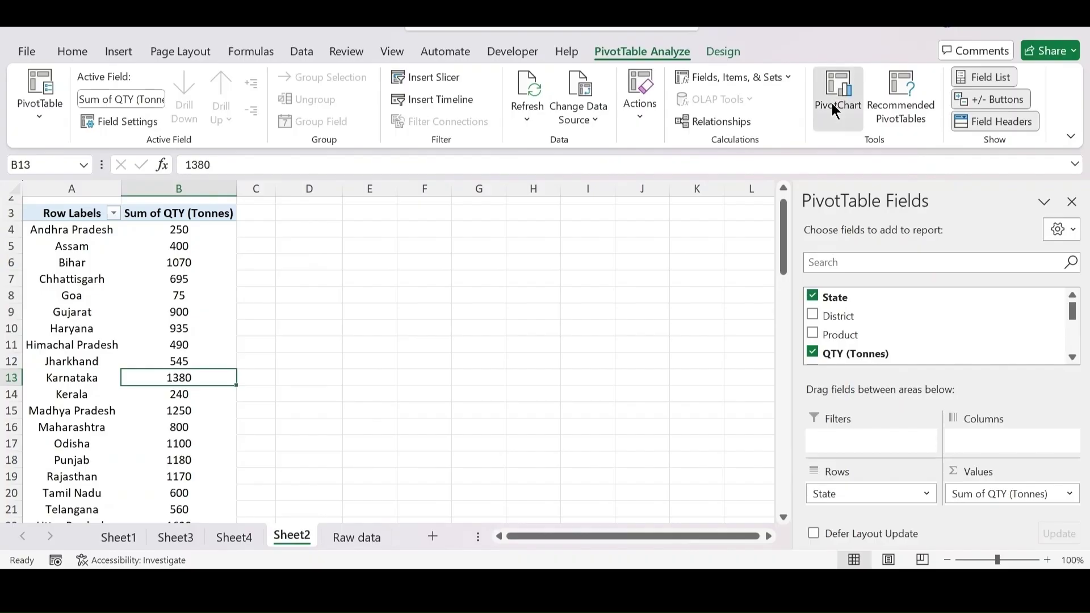
{"action": "left_click", "coordinate": [832, 108]}
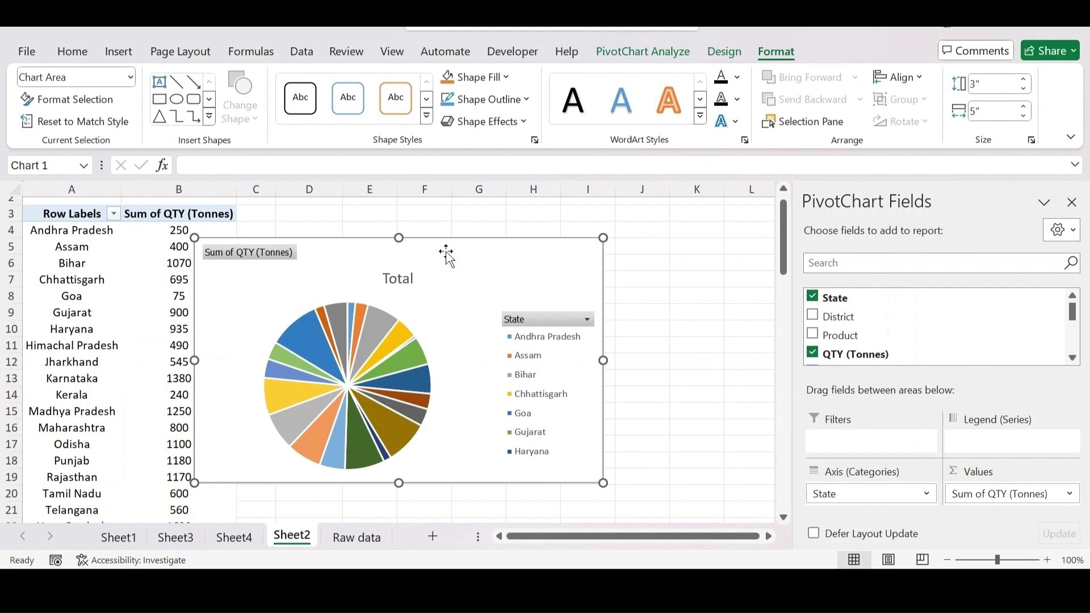
{"action": "left_click_drag", "start_coordinate": [447, 254], "coordinate": [543, 227]}
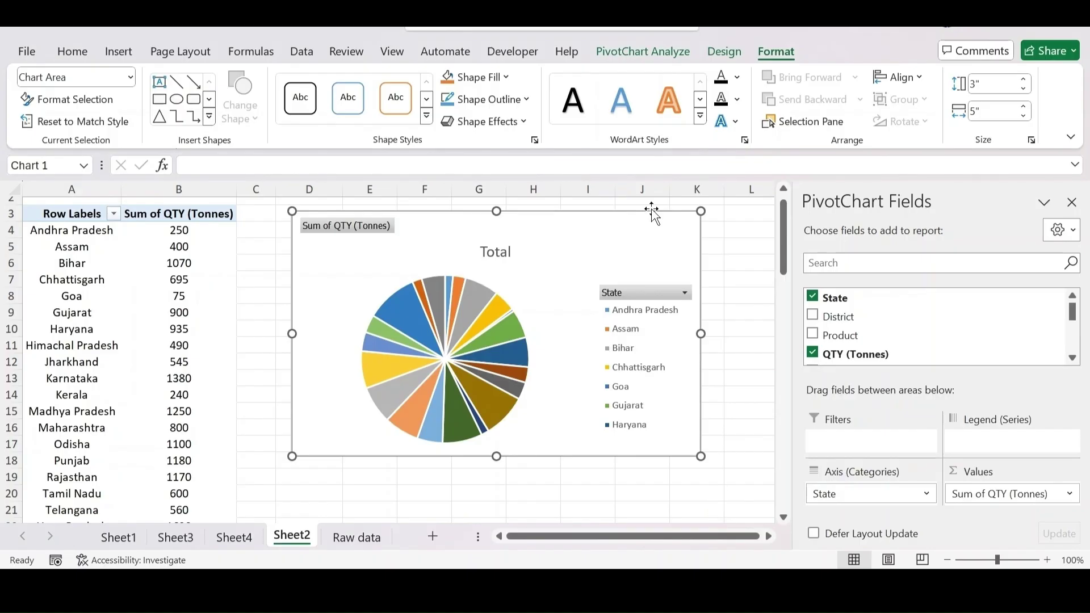
- Insert a State slicer and filter the PivotTable and chart to Andhra Pradesh, then to Bihar alone
{"action": "left_click", "coordinate": [632, 52]}
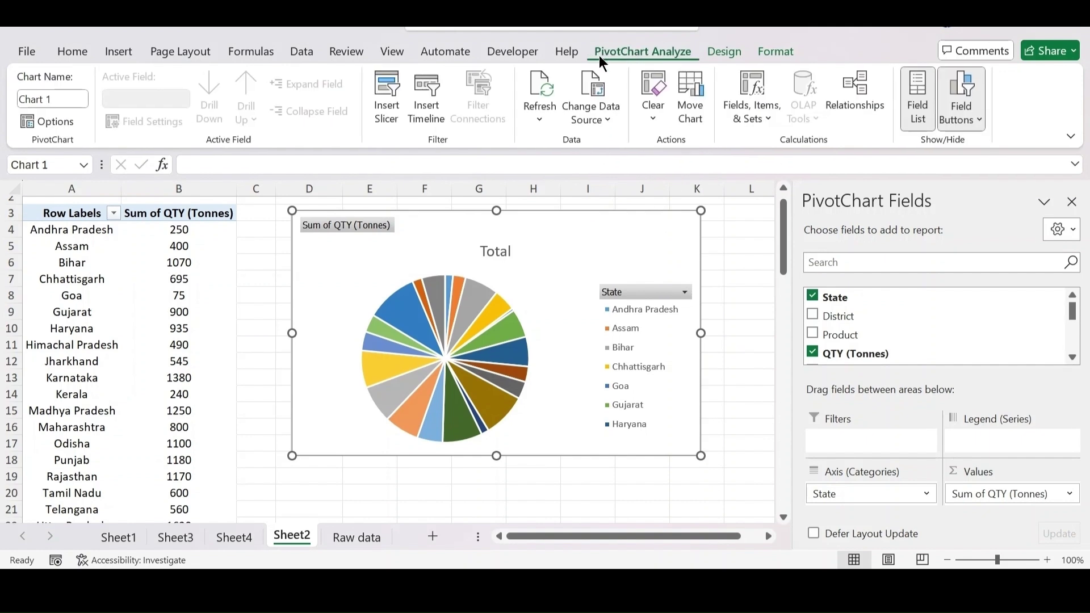
{"action": "left_click", "coordinate": [390, 116]}
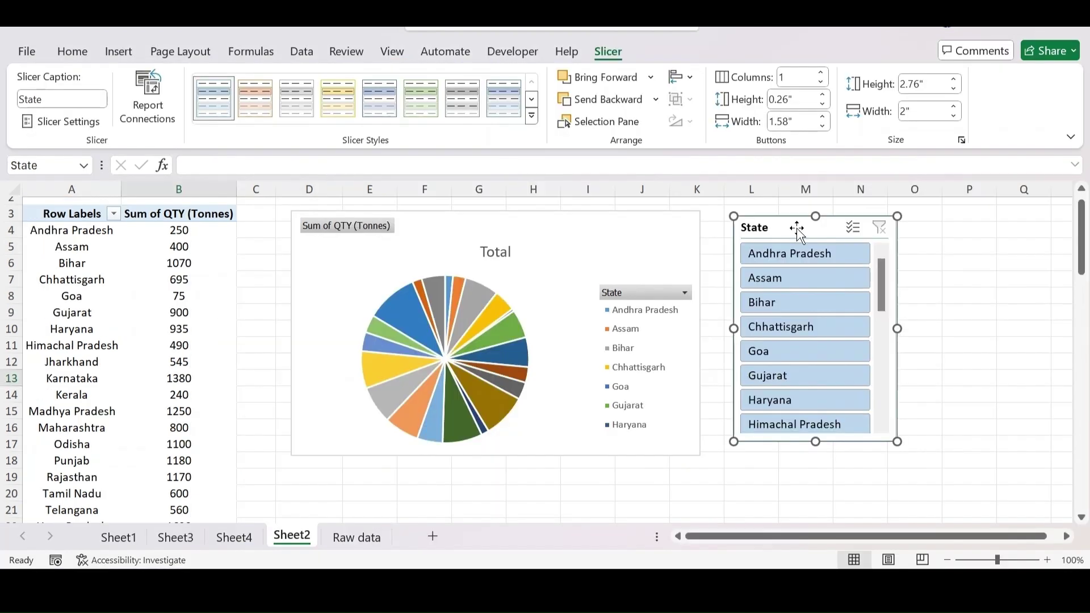
{"action": "left_click", "coordinate": [795, 252]}
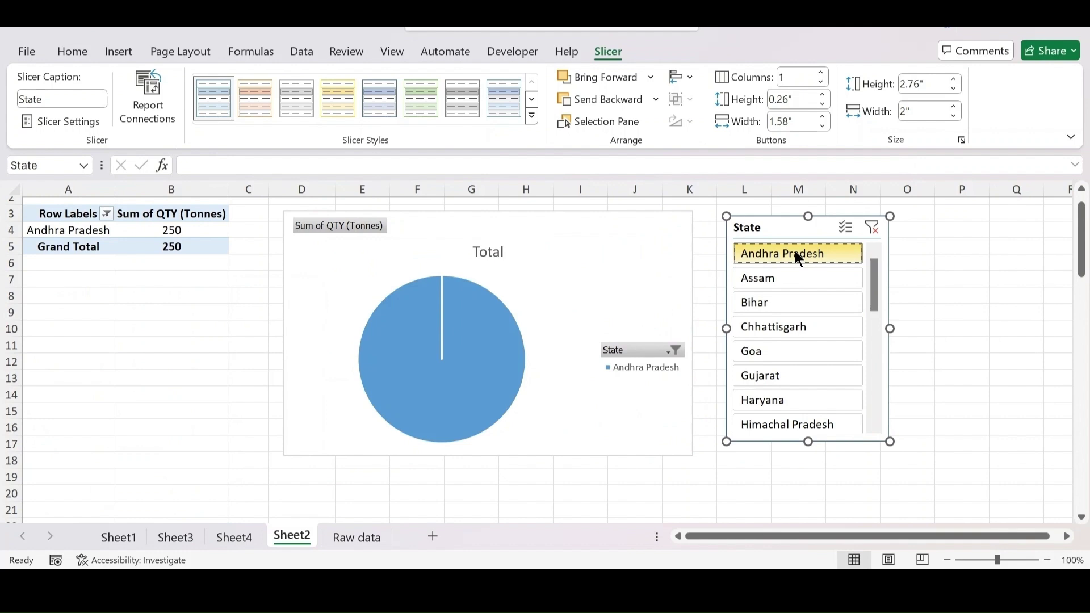
{"action": "left_click", "coordinate": [802, 305]}
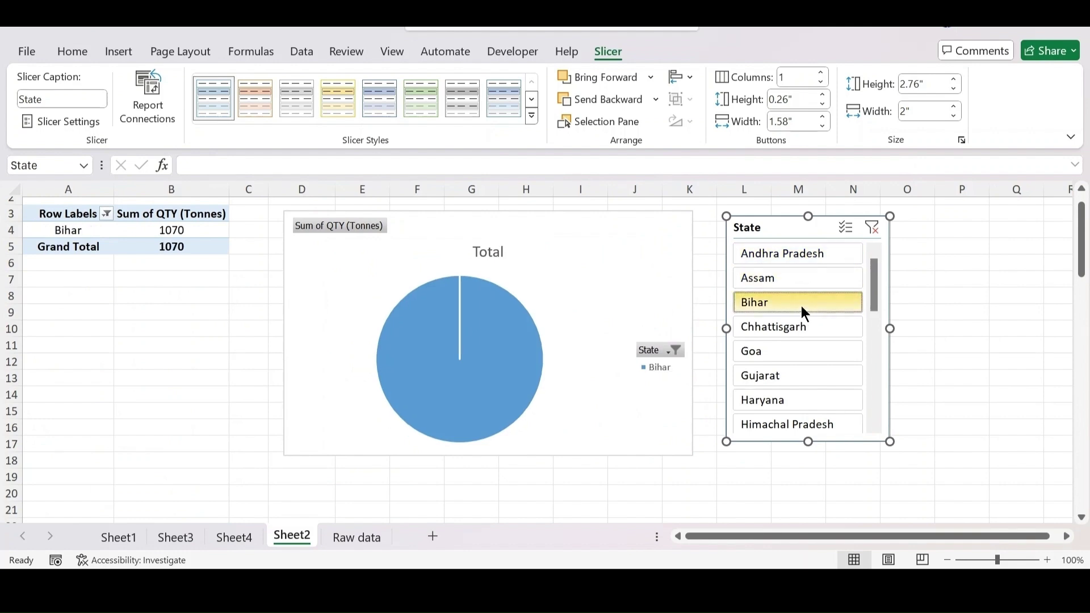
- Filter the State slicer to Assam, Bihar, Goa and Gujarat together, then to Chhattisgarh and Goa only
{"action": "left_click", "coordinate": [785, 277], "text": "ctrl"}
{"action": "left_click", "coordinate": [763, 360], "text": "ctrl"}
{"action": "left_click", "coordinate": [765, 381], "text": "ctrl"}
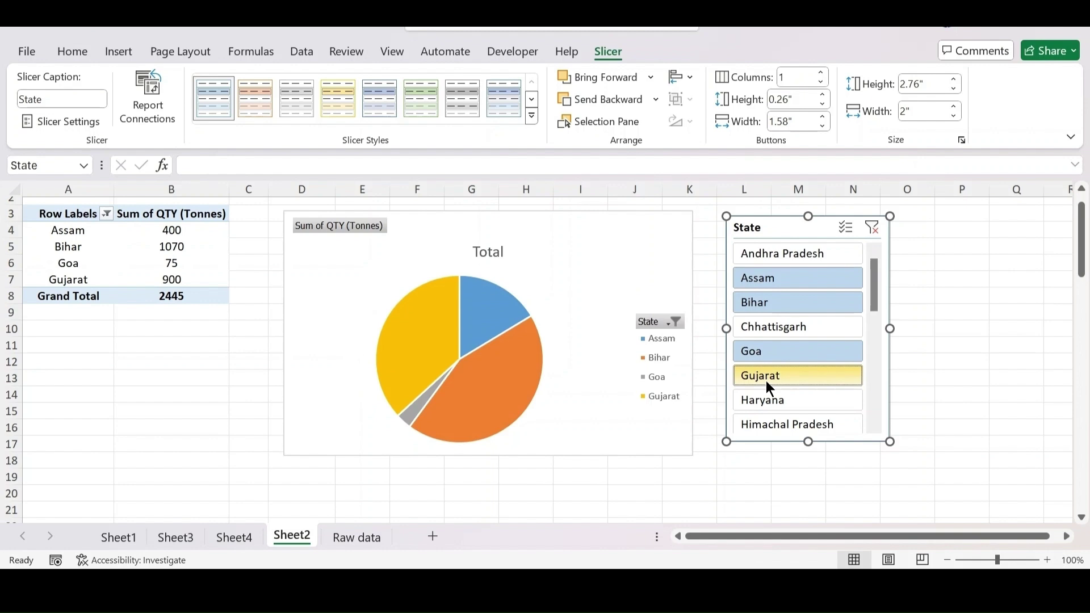
{"action": "left_click", "coordinate": [759, 330]}
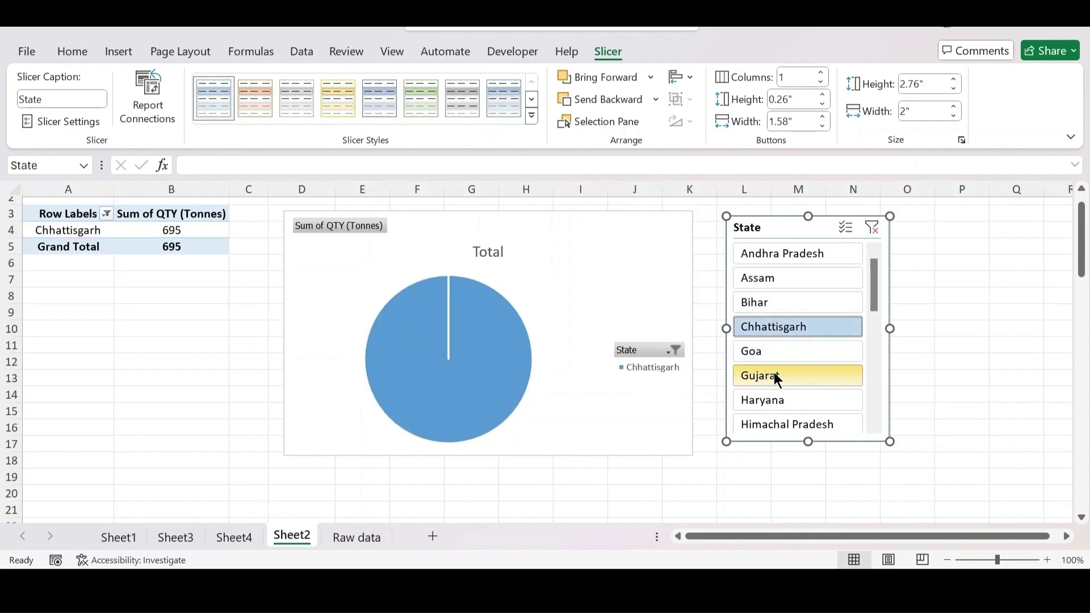
{"action": "left_click", "coordinate": [761, 356], "text": "ctrl"}
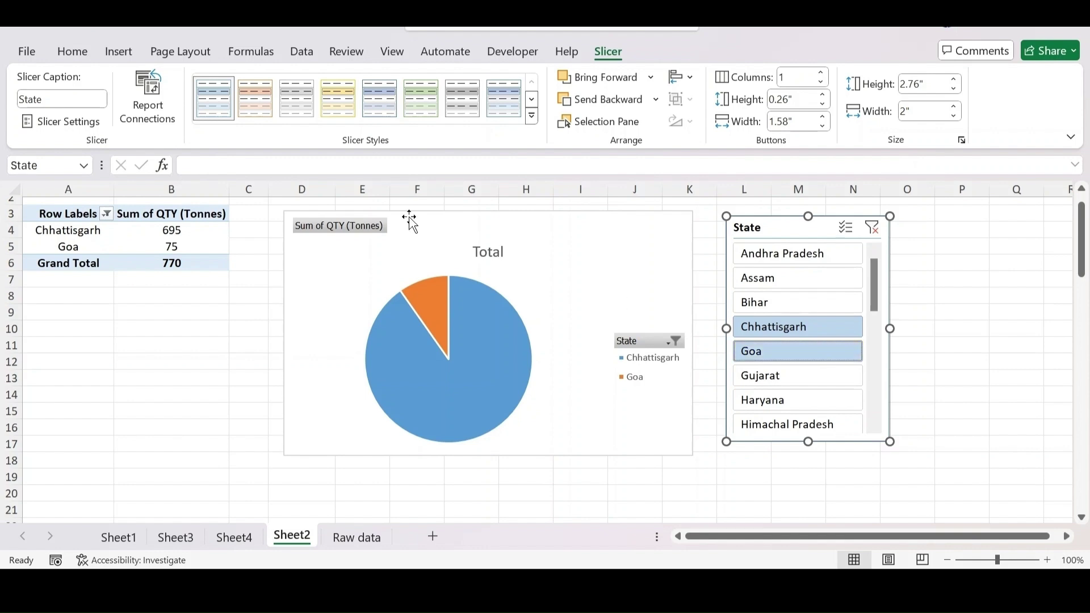
- Insert a Year timeline for the PivotTable, place it below the table and set its time level to quarters
{"action": "left_click", "coordinate": [155, 246]}
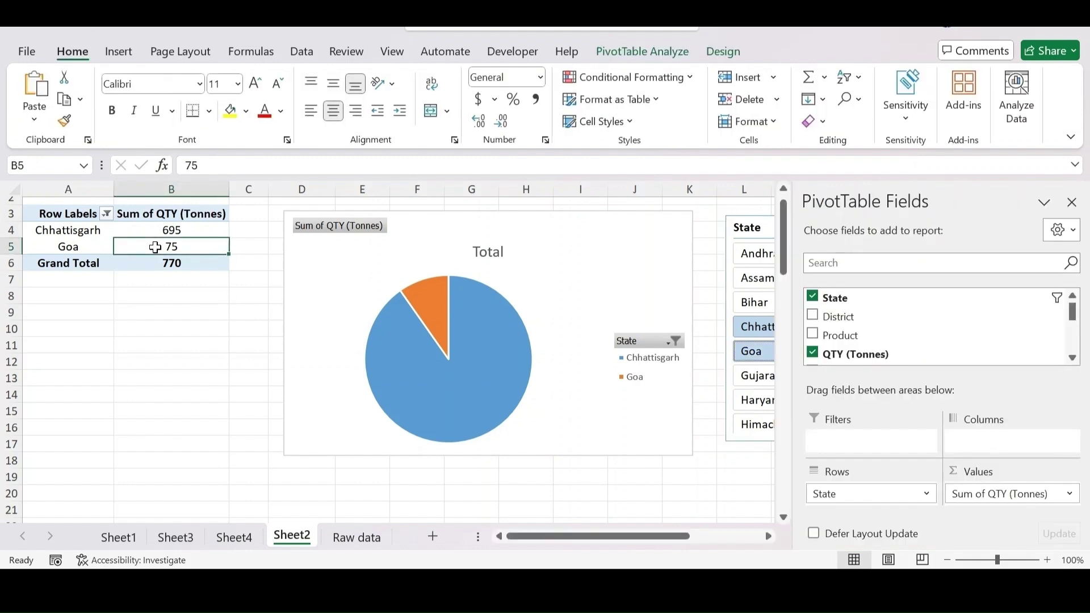
{"action": "left_click", "coordinate": [621, 52]}
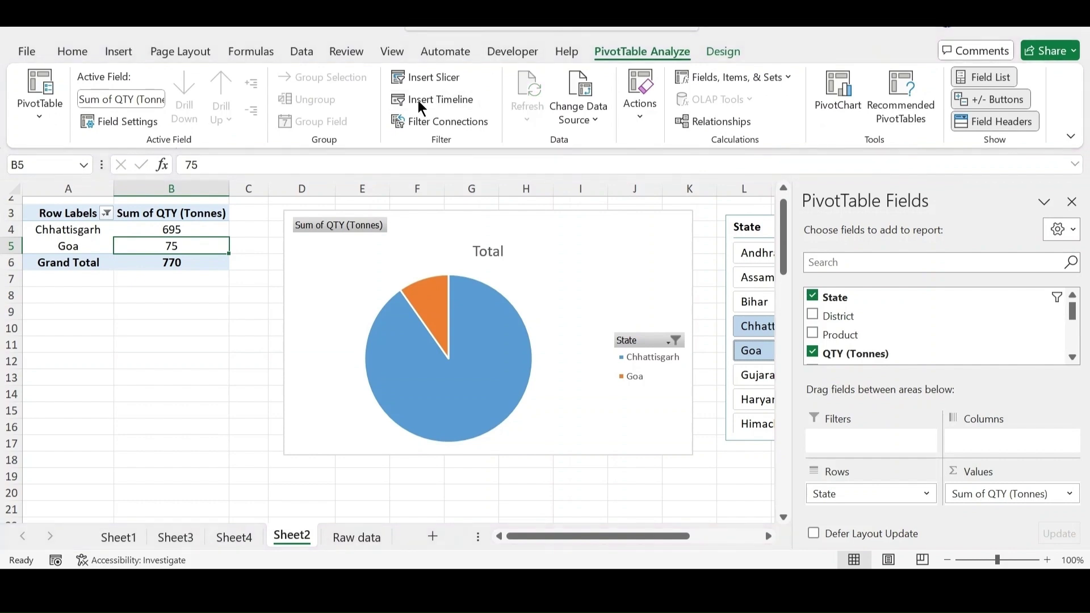
{"action": "left_click", "coordinate": [414, 101]}
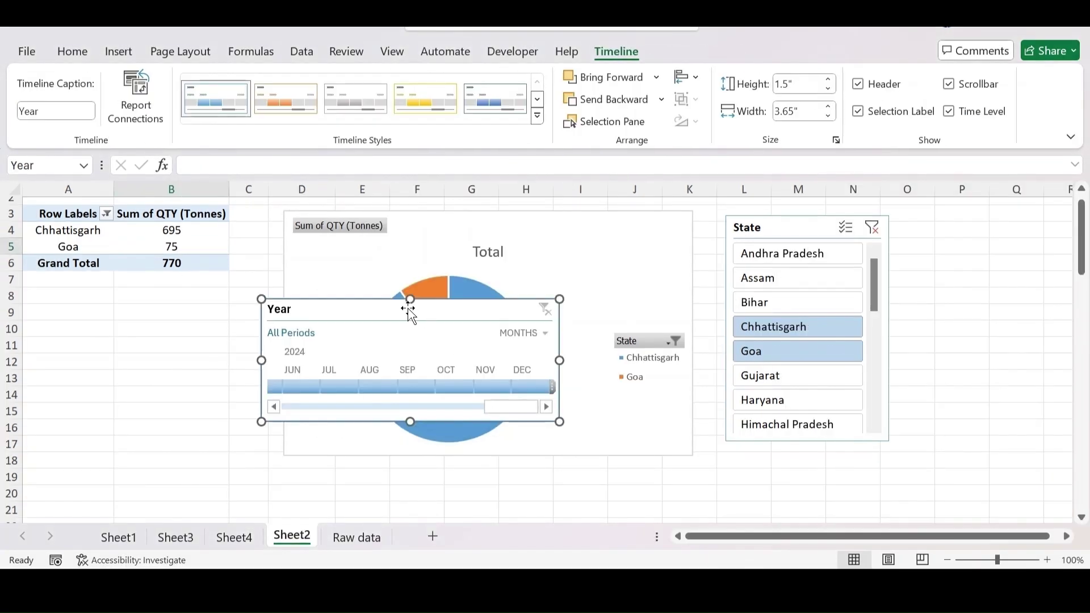
{"action": "left_click_drag", "start_coordinate": [408, 309], "coordinate": [176, 346]}
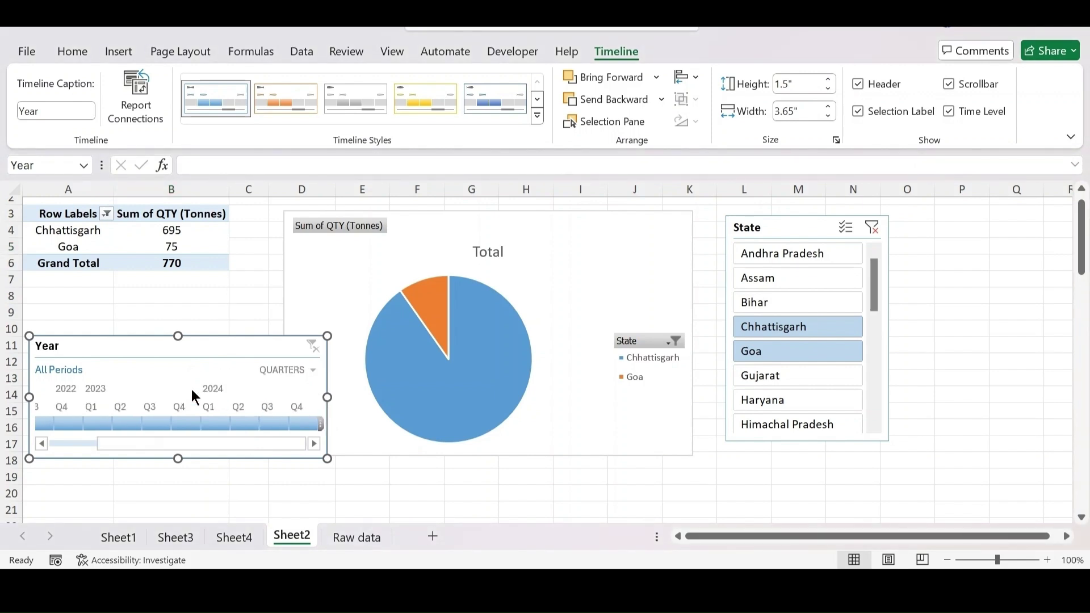
- Filter the timeline to Q1 2024, clear the State slicer's filter and move the timeline clear of the PivotTable
{"action": "left_click", "coordinate": [215, 423]}
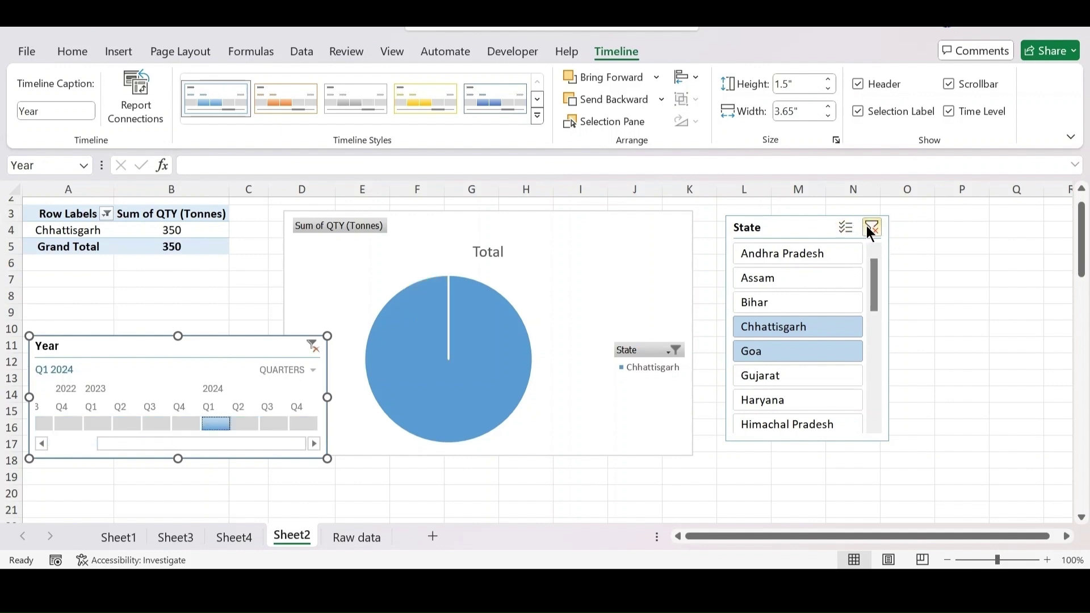
{"action": "left_click", "coordinate": [866, 227]}
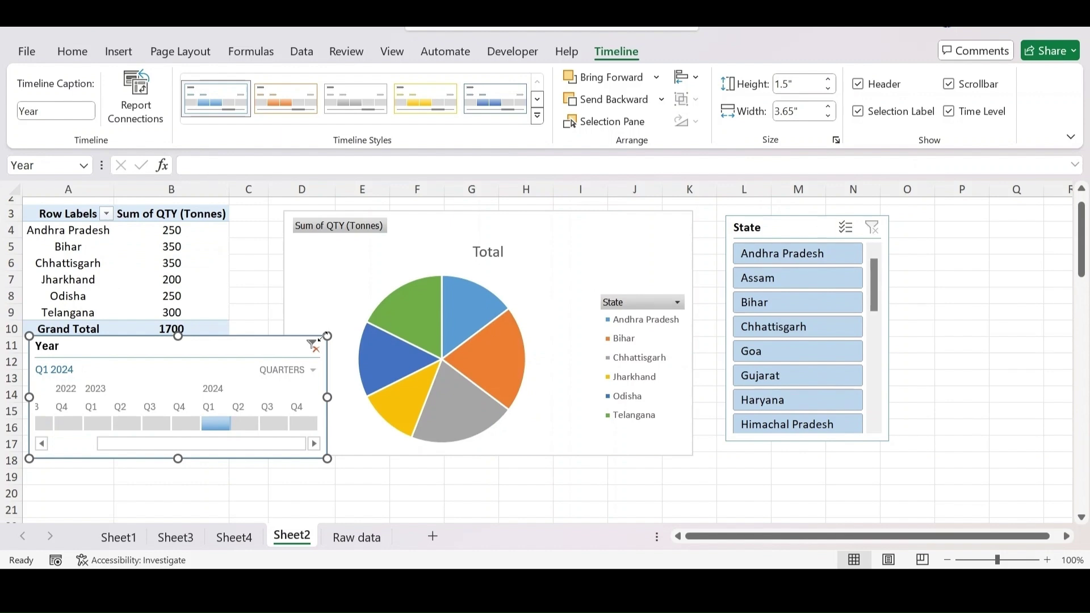
{"action": "left_click_drag", "start_coordinate": [221, 353], "coordinate": [221, 370]}
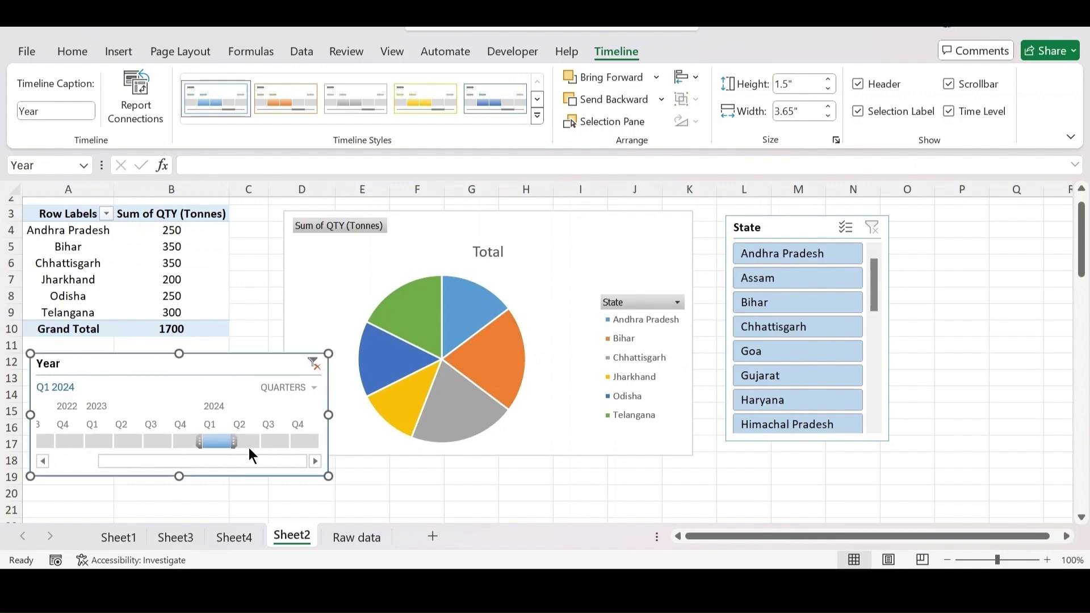
- Switch the Year timeline between single quarters from Q3 2023 to Q3 2024, ending on Q4 2023
{"action": "left_click", "coordinate": [247, 441]}
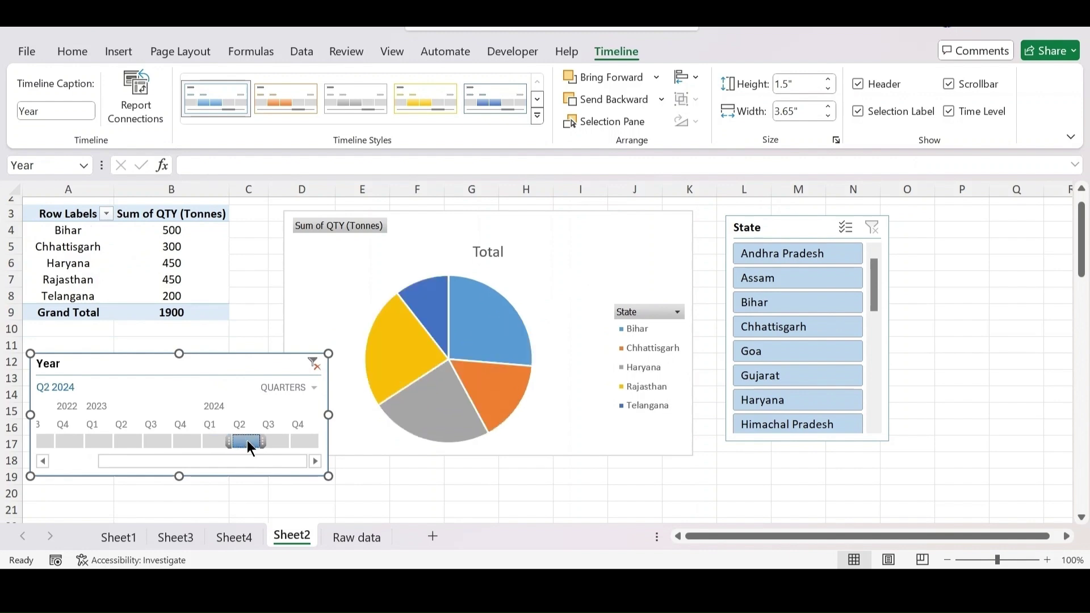
{"action": "left_click", "coordinate": [187, 440]}
{"action": "left_click", "coordinate": [161, 441]}
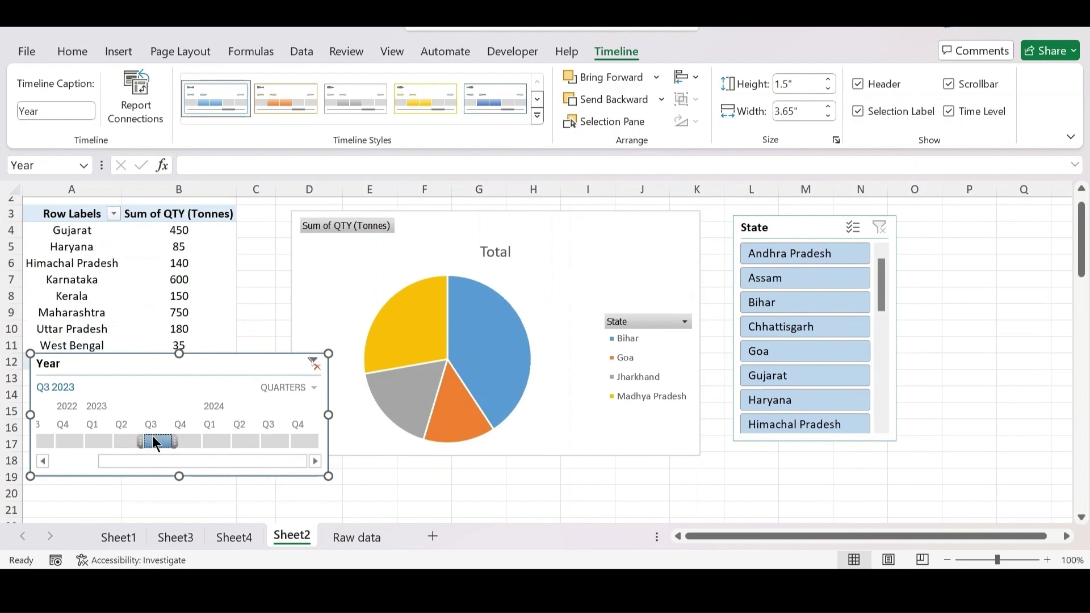
{"action": "left_click", "coordinate": [216, 442]}
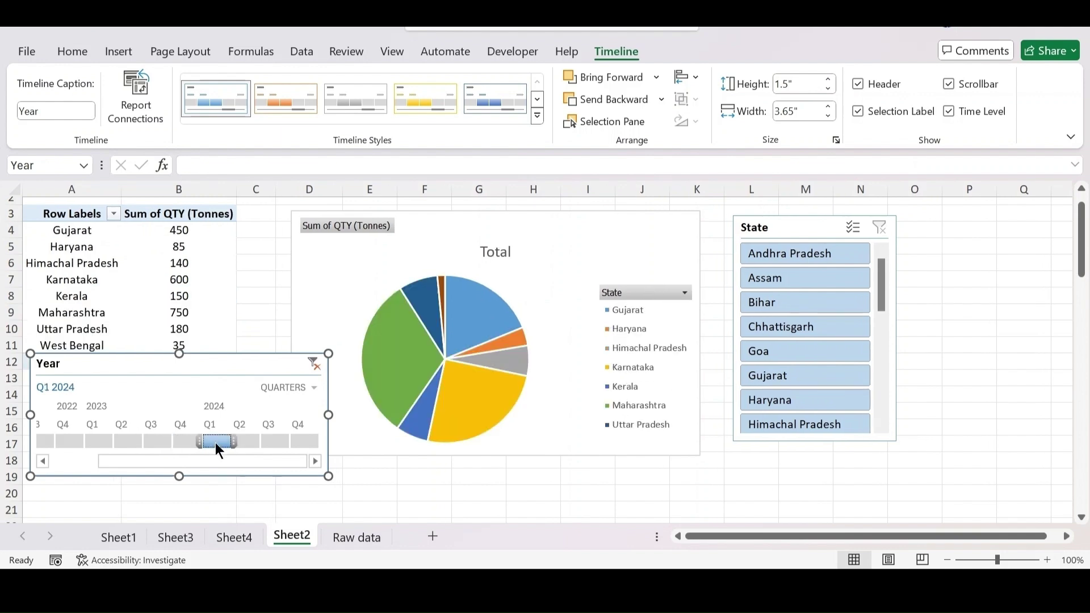
{"action": "left_click", "coordinate": [264, 443]}
{"action": "left_click", "coordinate": [241, 441]}
{"action": "left_click", "coordinate": [211, 442]}
{"action": "left_click", "coordinate": [177, 443]}
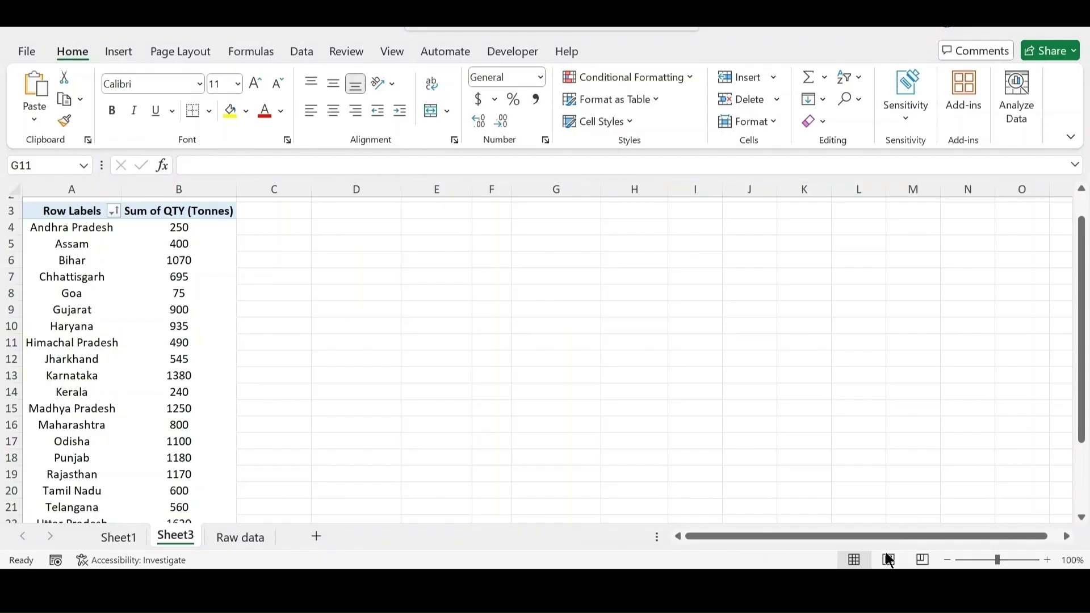
- Bring up the calculated field options for the state quantity PivotTable on Sheet3
{"action": "left_click", "coordinate": [205, 312]}
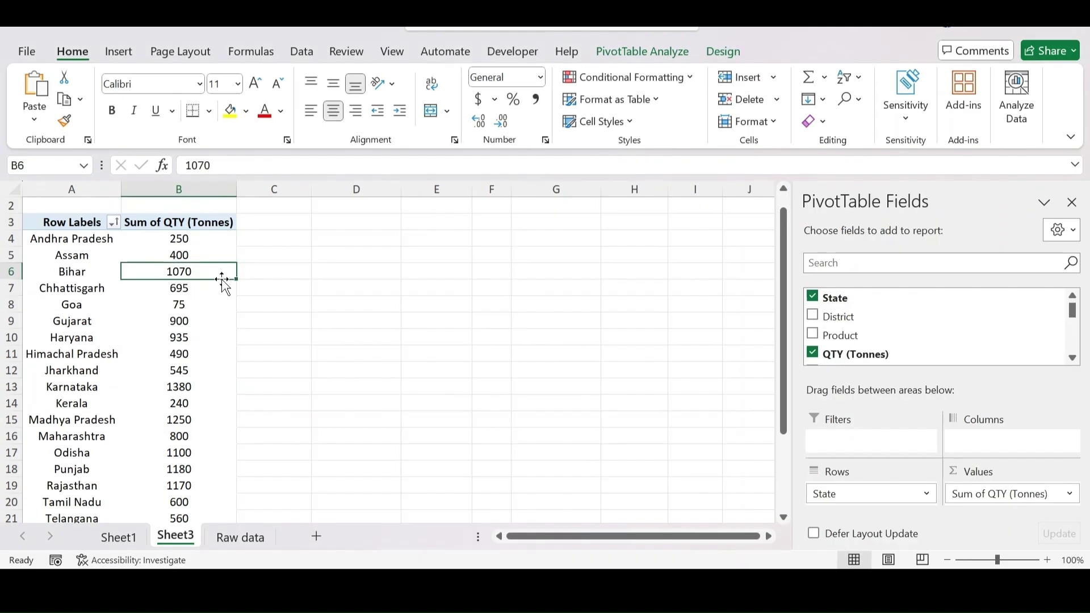
{"action": "left_click", "coordinate": [627, 56]}
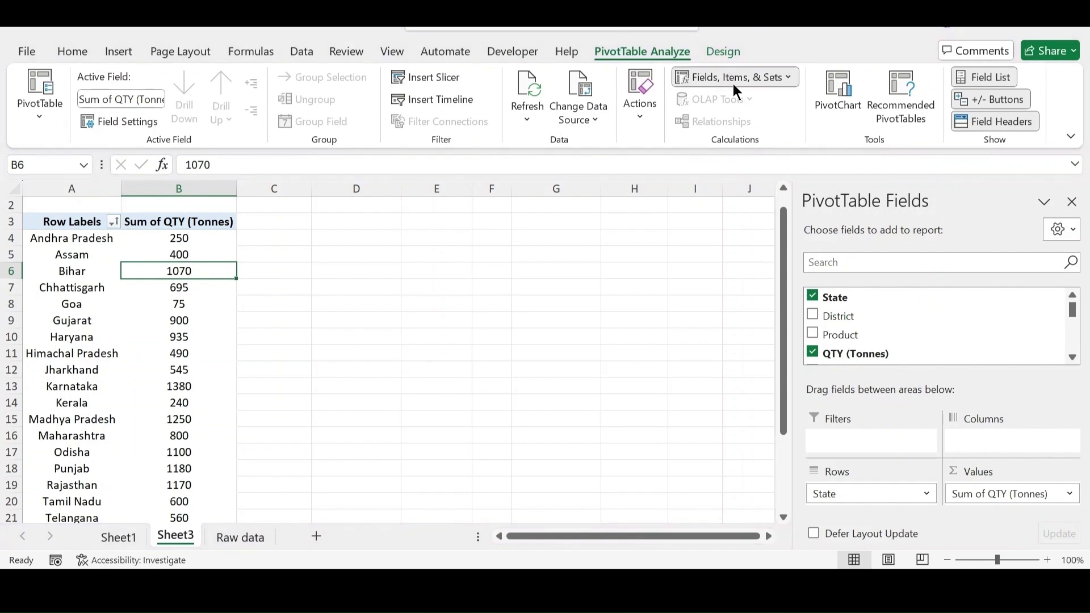
{"action": "left_click", "coordinate": [735, 79]}
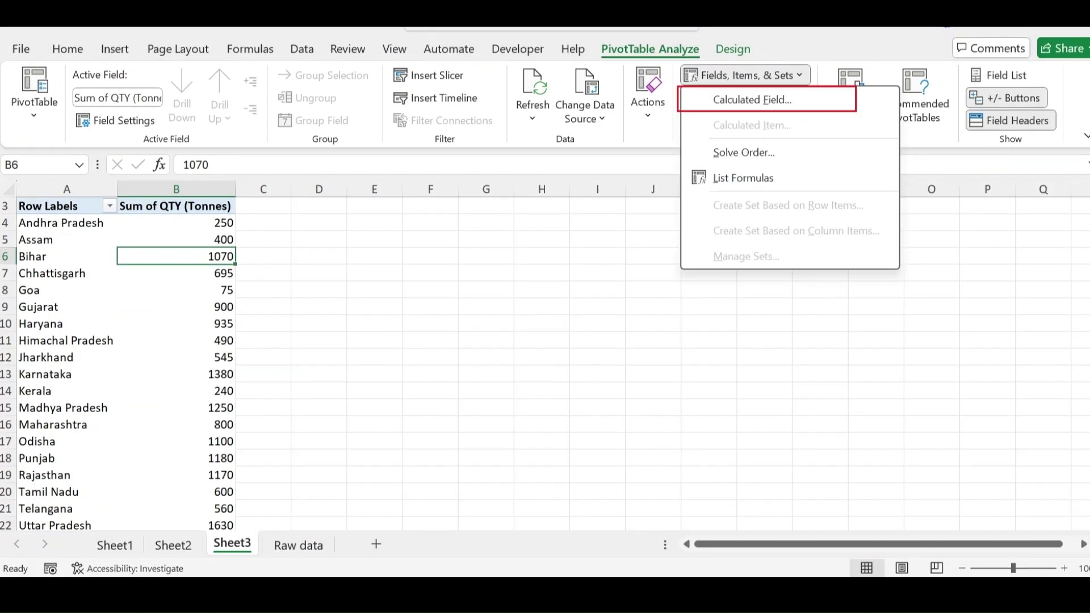